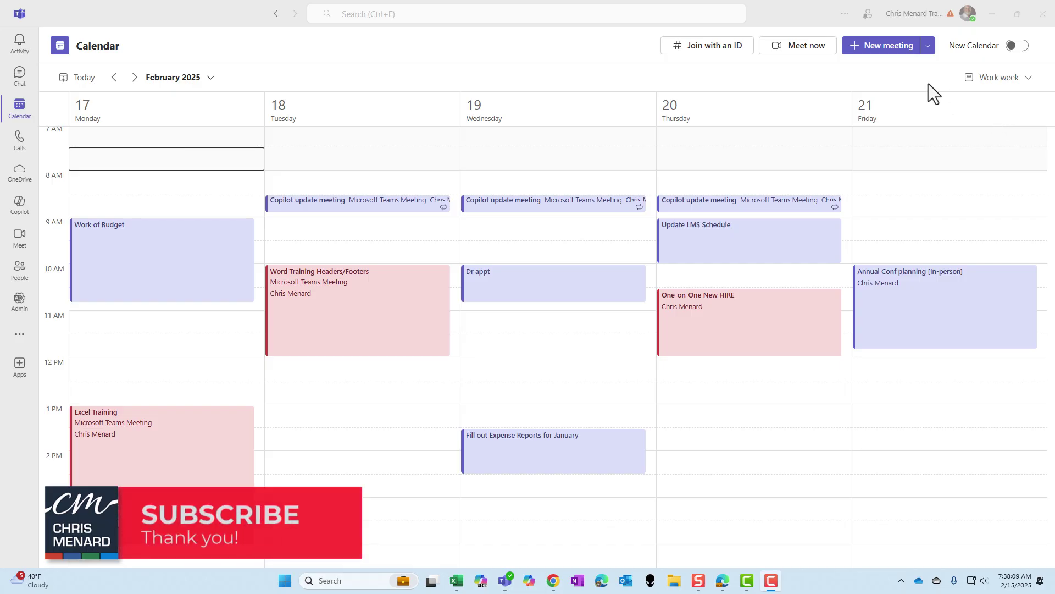
Keep the work week layout and turn on the New Calendar experience.
{"action": "left_click", "coordinate": [1009, 80]}
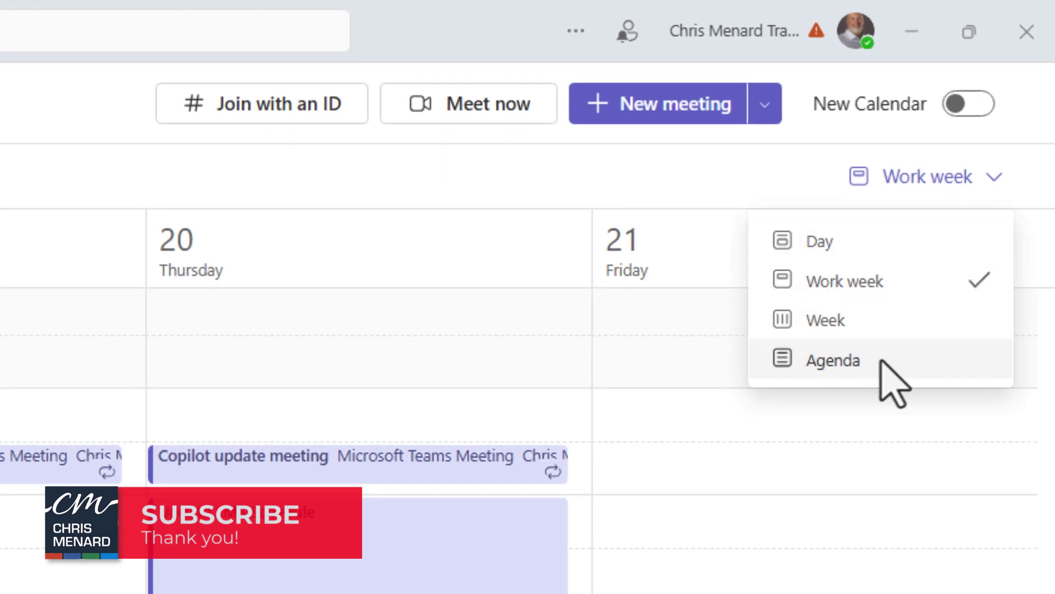
{"action": "left_click", "coordinate": [785, 178]}
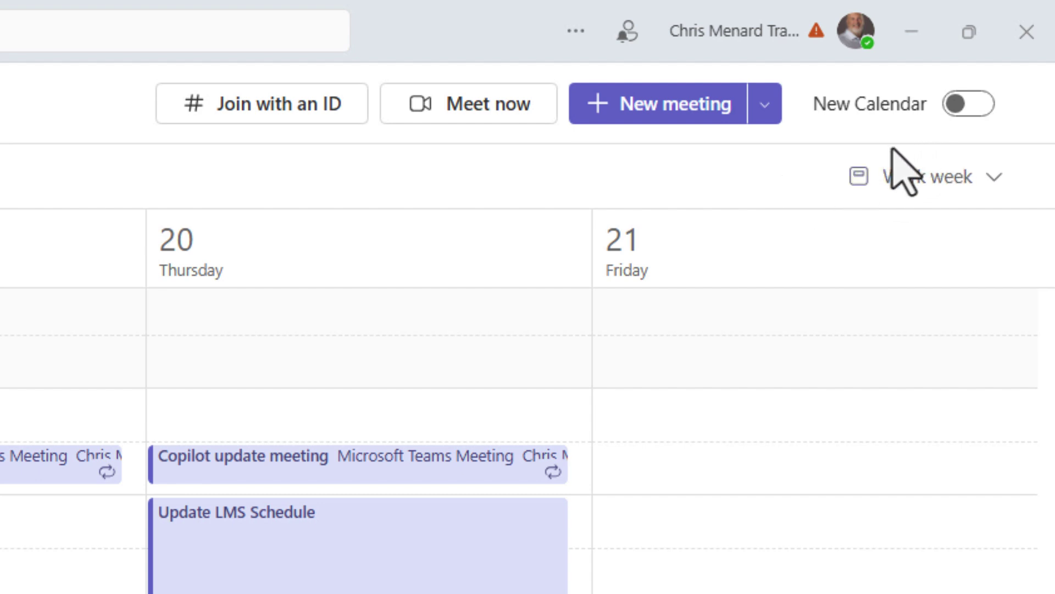
{"action": "left_click", "coordinate": [969, 108]}
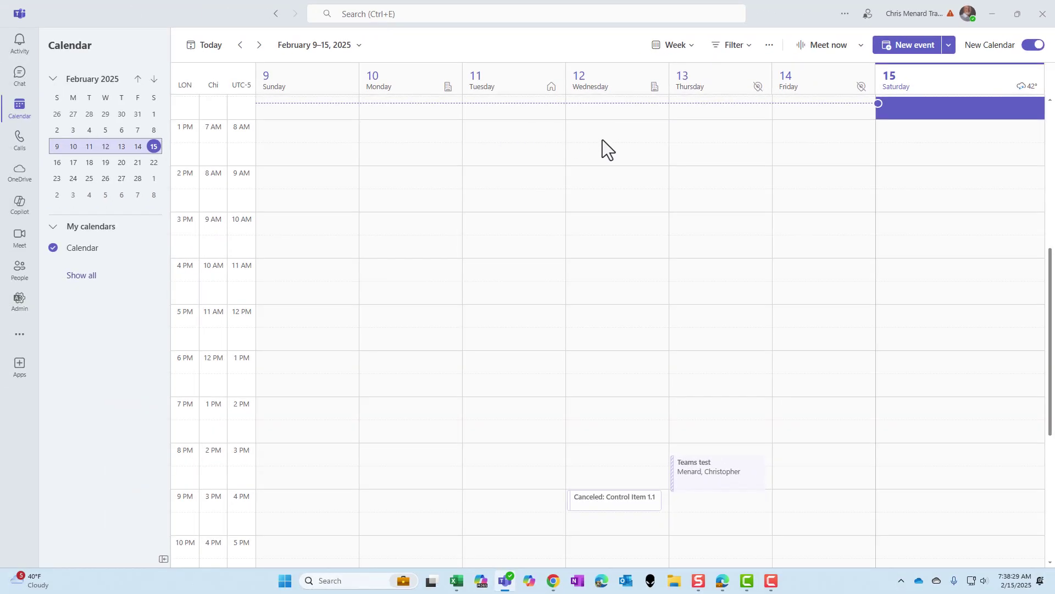
Advance a week, try Month view, then settle on the February 10–14 Work week.
{"action": "left_click", "coordinate": [259, 45]}
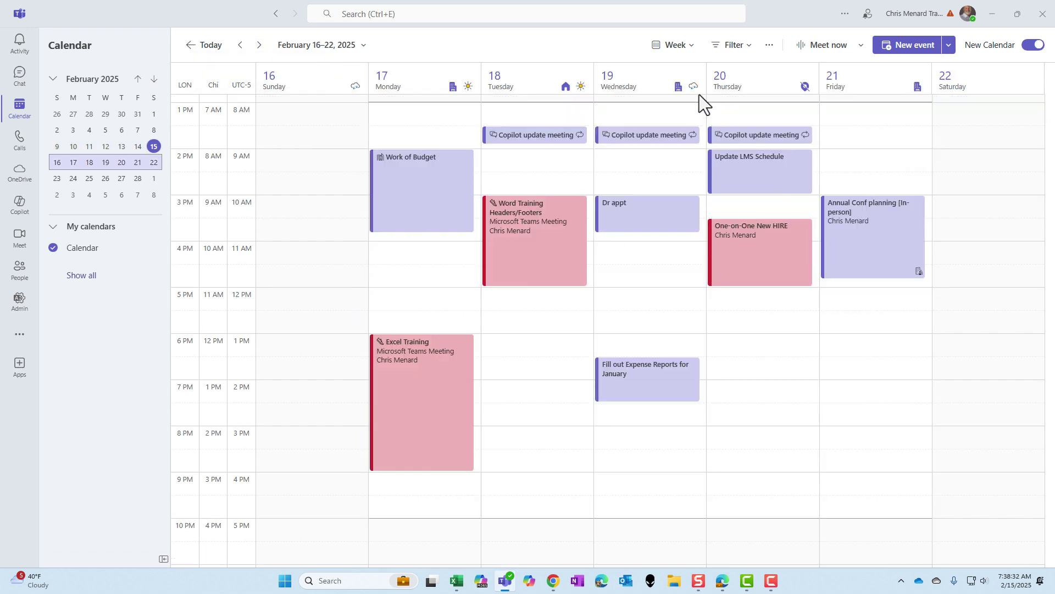
{"action": "mouse_move", "coordinate": [690, 76]}
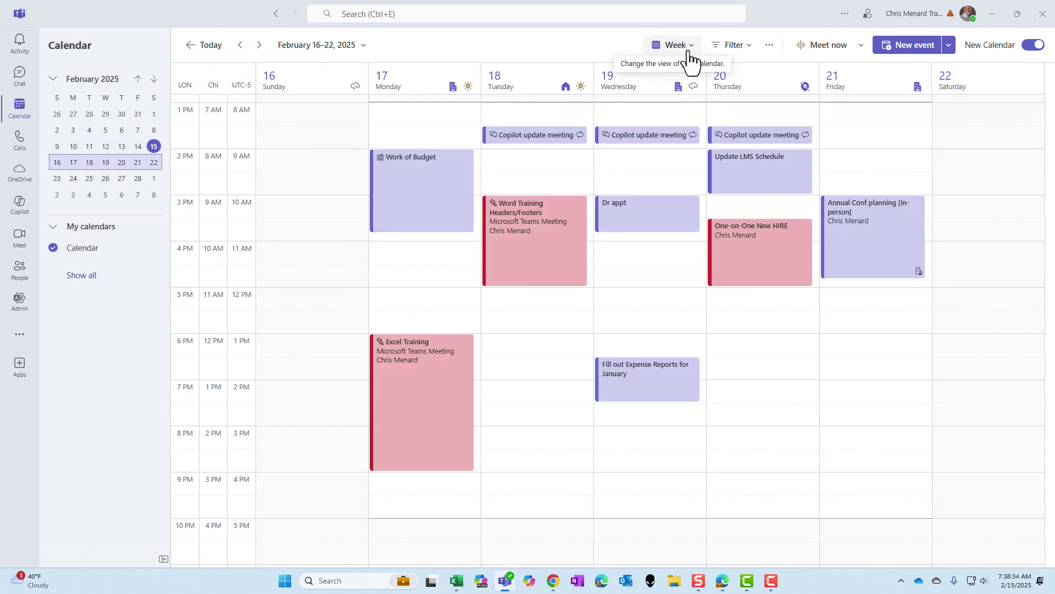
{"action": "left_click", "coordinate": [688, 54]}
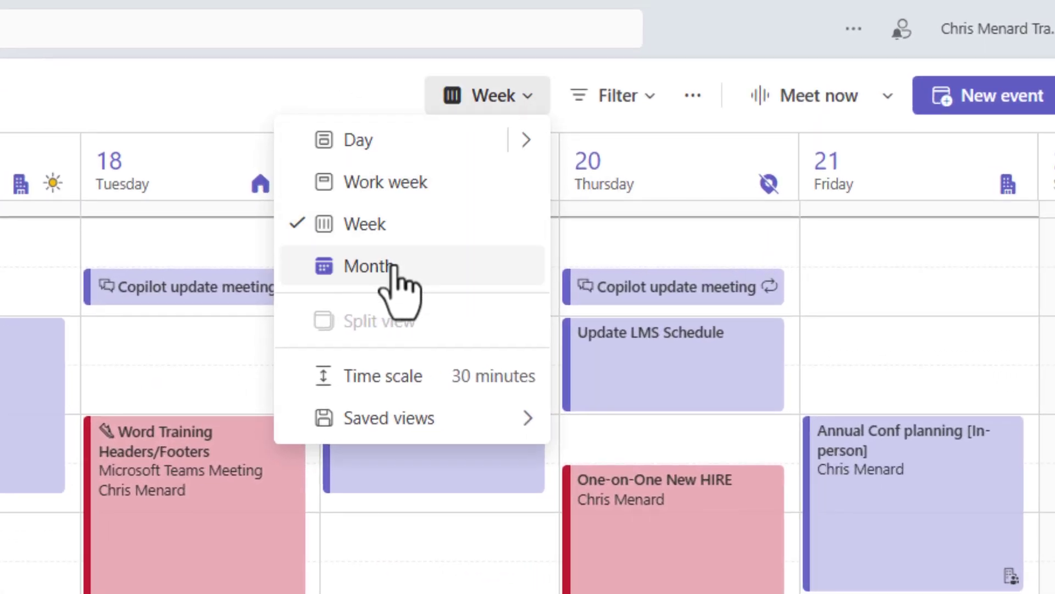
{"action": "left_click", "coordinate": [394, 267]}
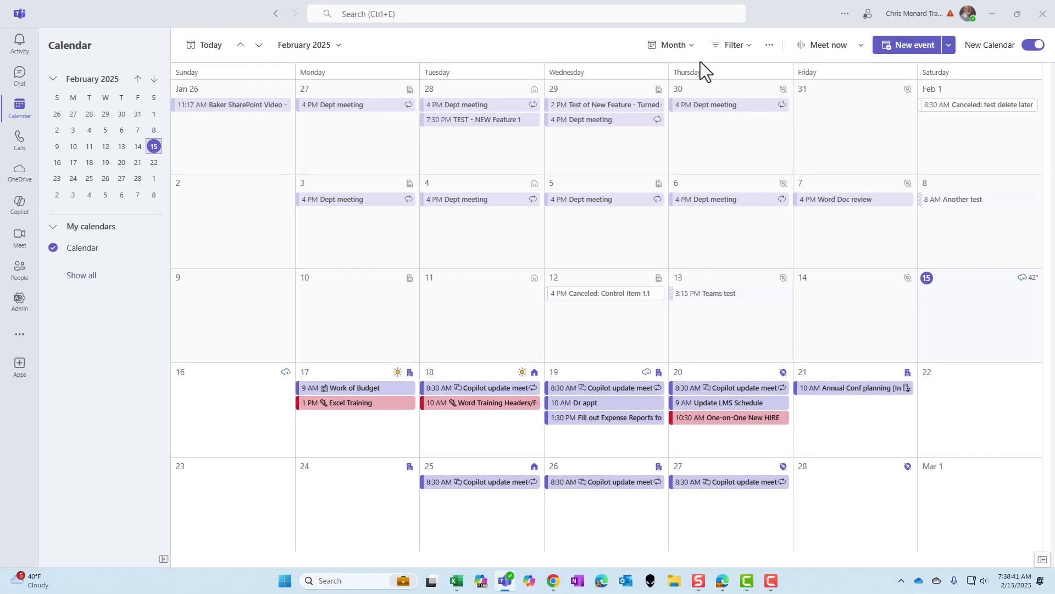
{"action": "left_click", "coordinate": [686, 49]}
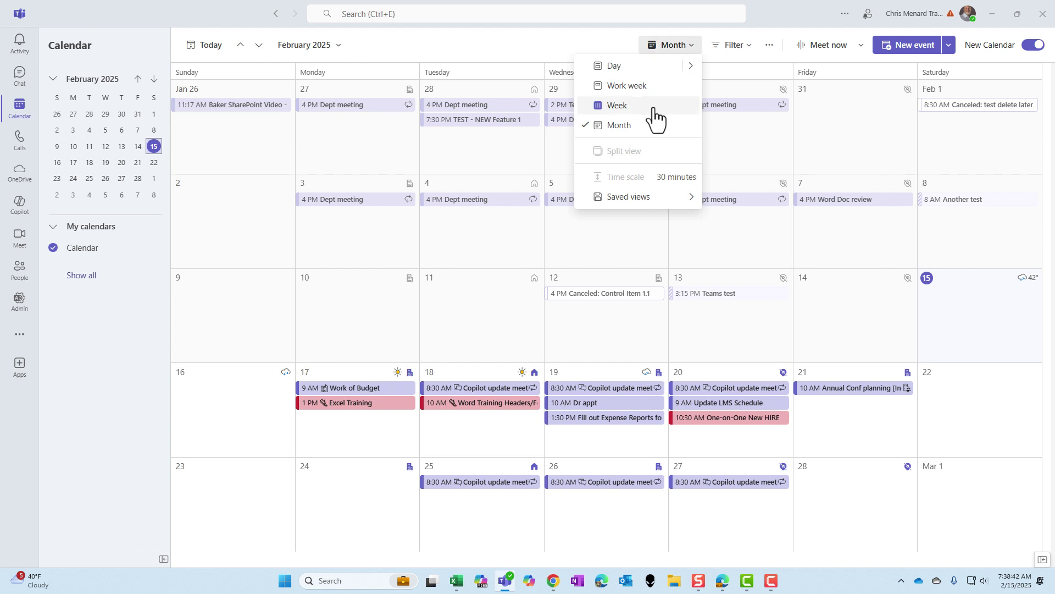
{"action": "left_click", "coordinate": [640, 88]}
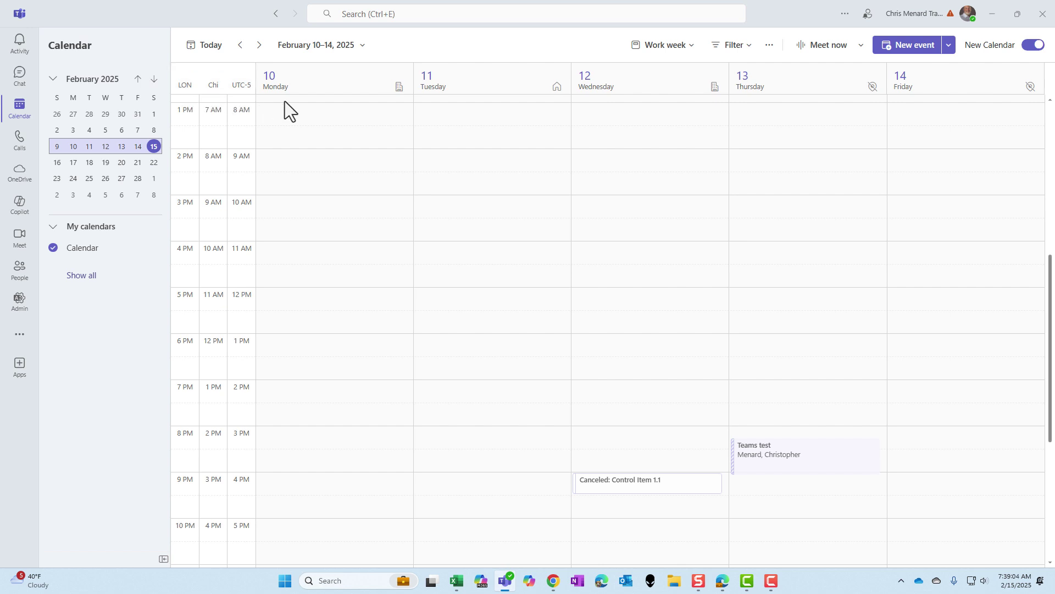
Jump to February 17–21 and toggle the Appointments and Meetings filters off and back on.
{"action": "key", "text": "ctrl+alt+shift+Right"}
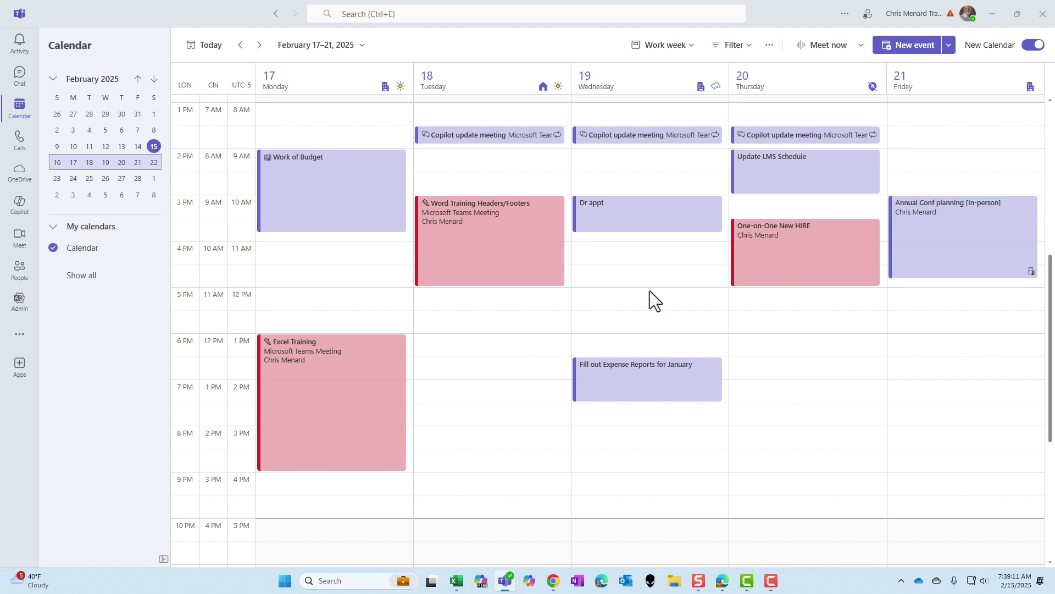
{"action": "left_click", "coordinate": [741, 51]}
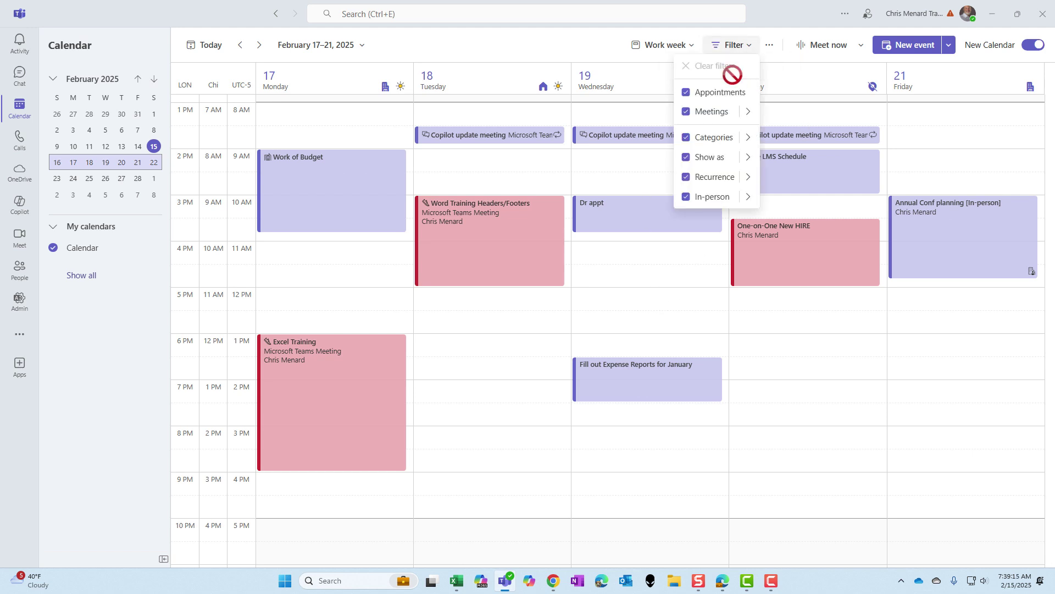
{"action": "left_click", "coordinate": [688, 93]}
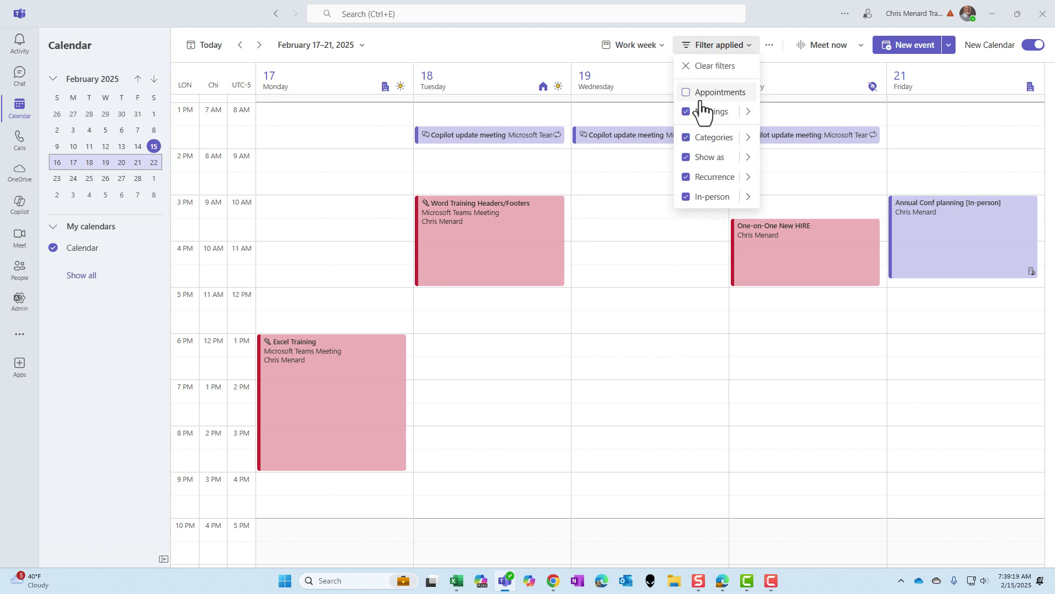
{"action": "left_click", "coordinate": [687, 93]}
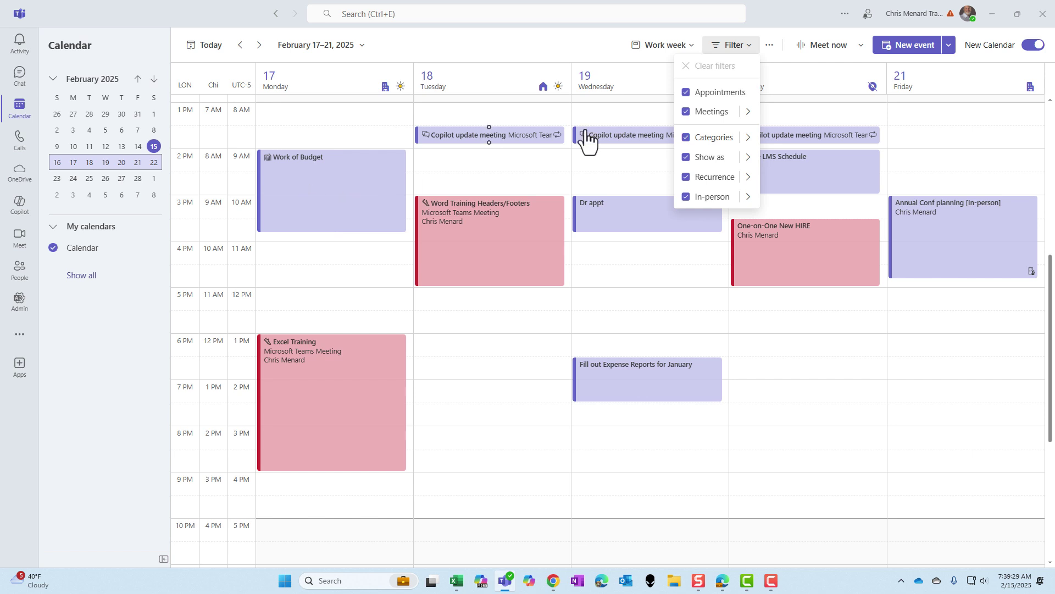
{"action": "left_click", "coordinate": [686, 94]}
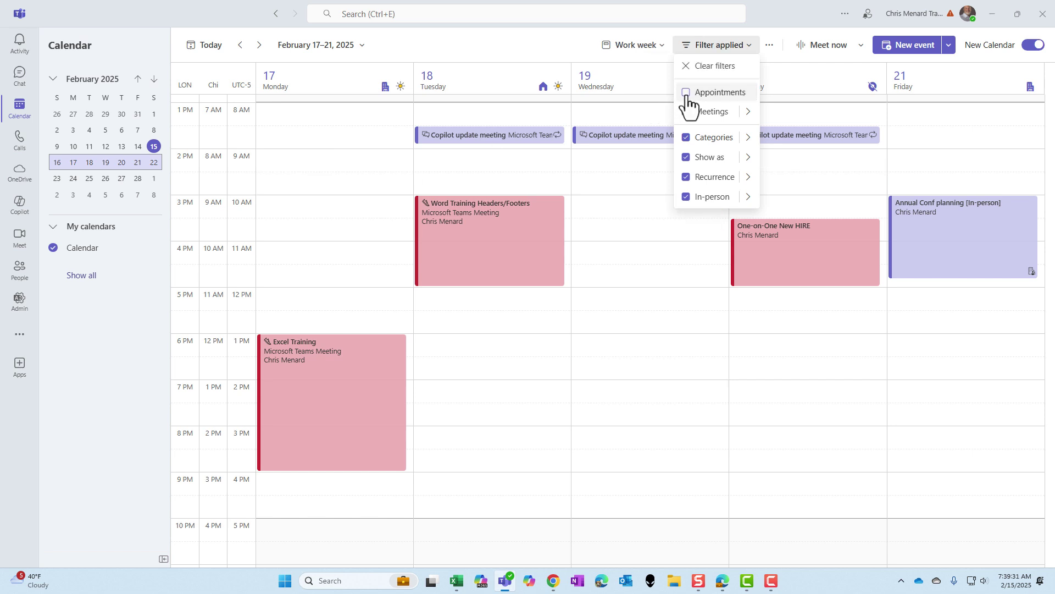
{"action": "left_click", "coordinate": [687, 93]}
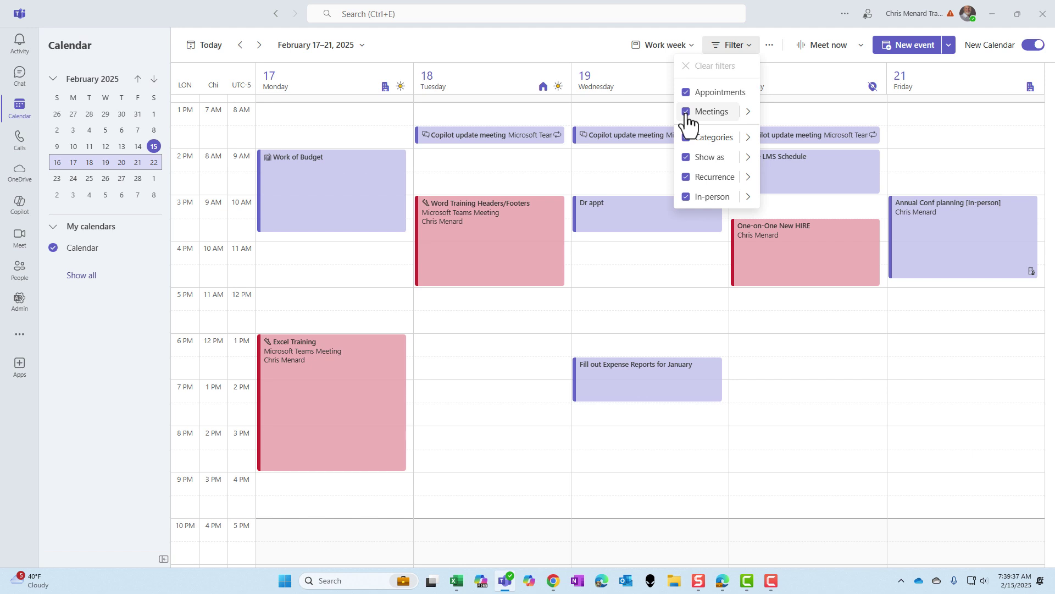
{"action": "left_click", "coordinate": [687, 112]}
{"action": "left_click", "coordinate": [686, 113]}
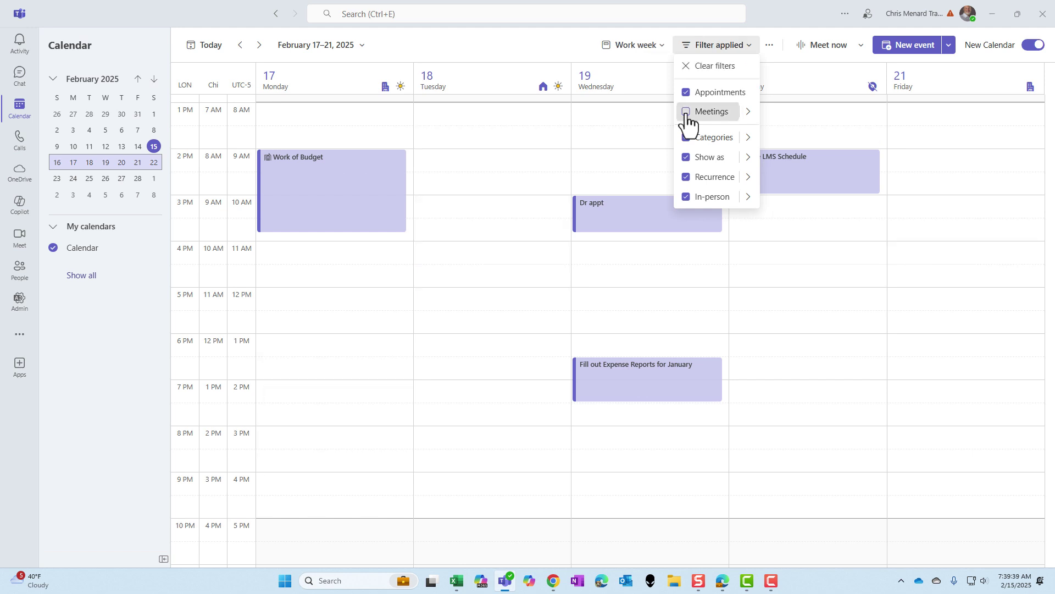
In the Meetings status filter, toggle Sent and Unselect all off and on, then view Recurrence.
{"action": "left_click", "coordinate": [747, 113]}
{"action": "left_click", "coordinate": [747, 113]}
{"action": "left_click", "coordinate": [748, 112]}
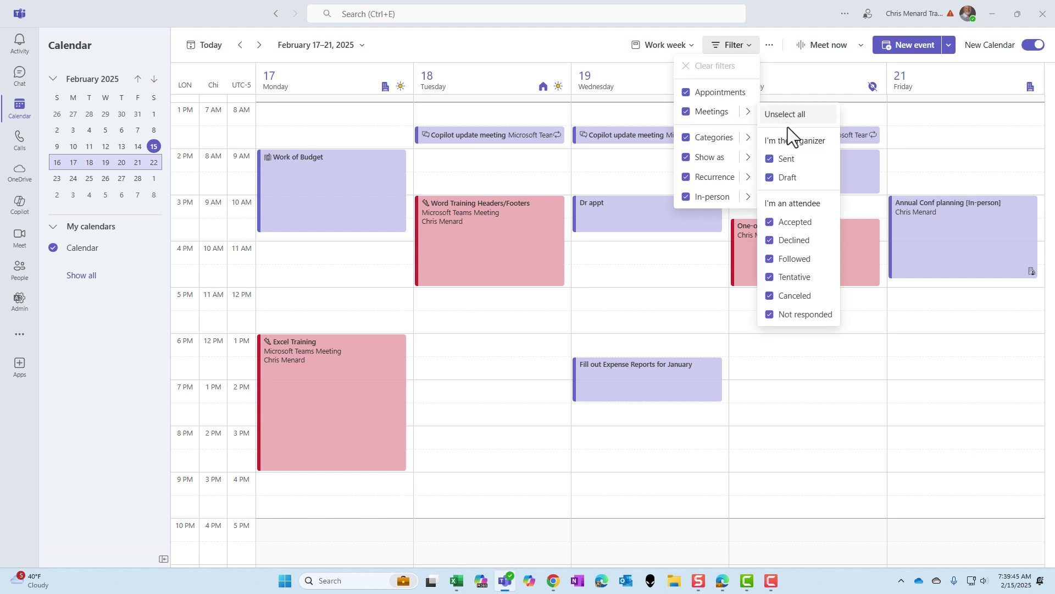
{"action": "left_click", "coordinate": [772, 165]}
{"action": "left_click", "coordinate": [771, 160]}
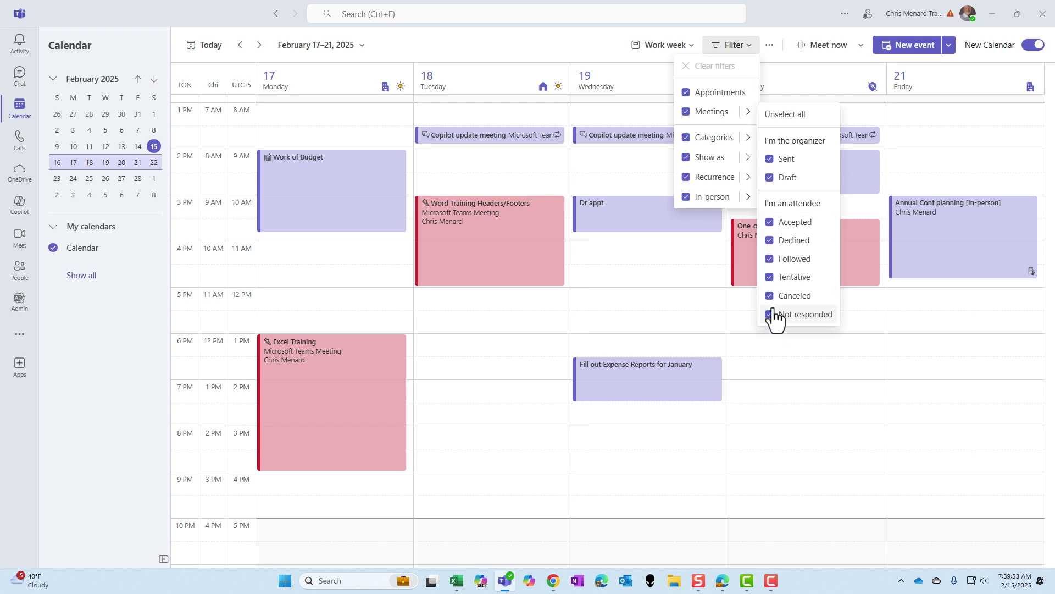
{"action": "left_click", "coordinate": [783, 116]}
{"action": "left_click", "coordinate": [783, 118]}
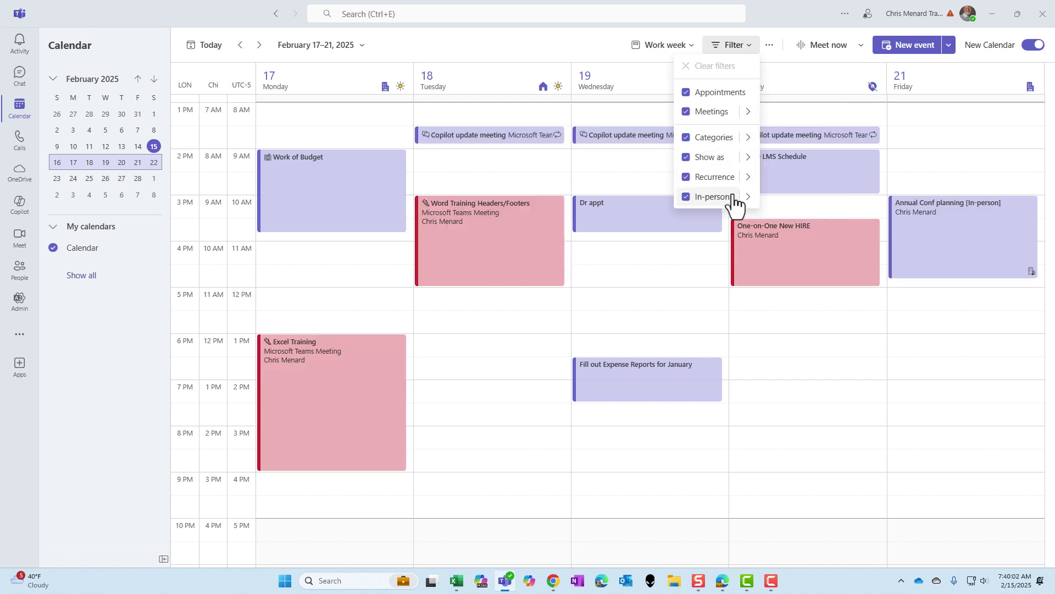
{"action": "left_click", "coordinate": [748, 177]}
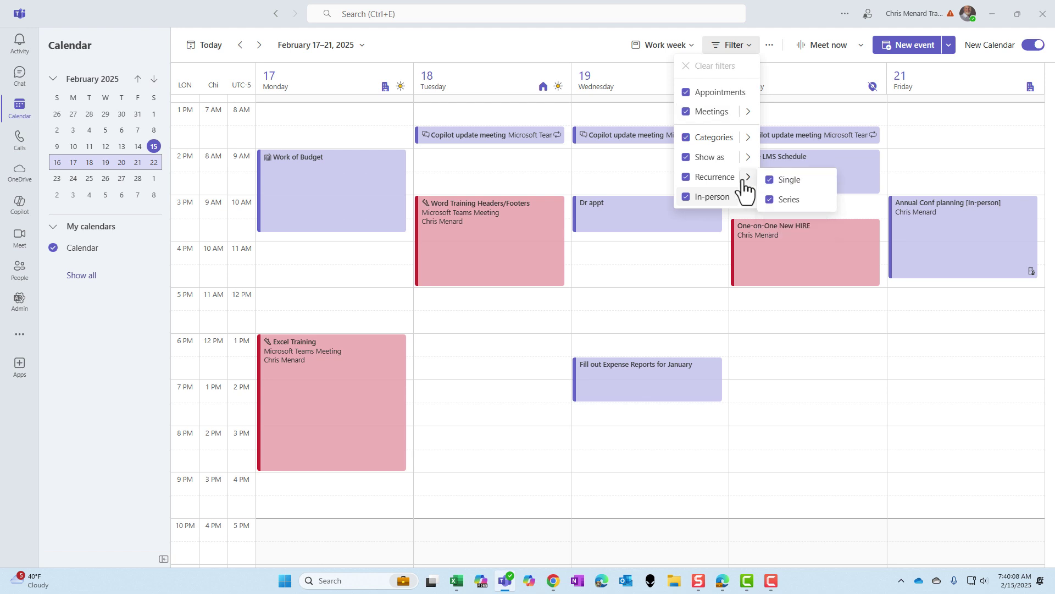
Dismiss the accidental event draft and toggle the one-off and recurring-series filters off and on.
{"action": "left_click", "coordinate": [958, 125]}
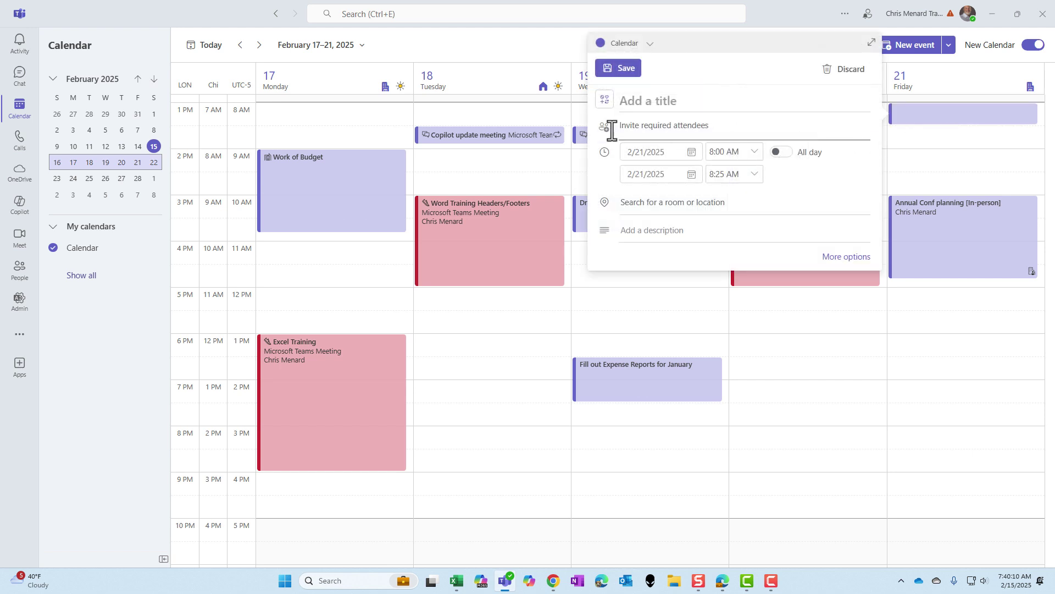
{"action": "key", "text": "Escape"}
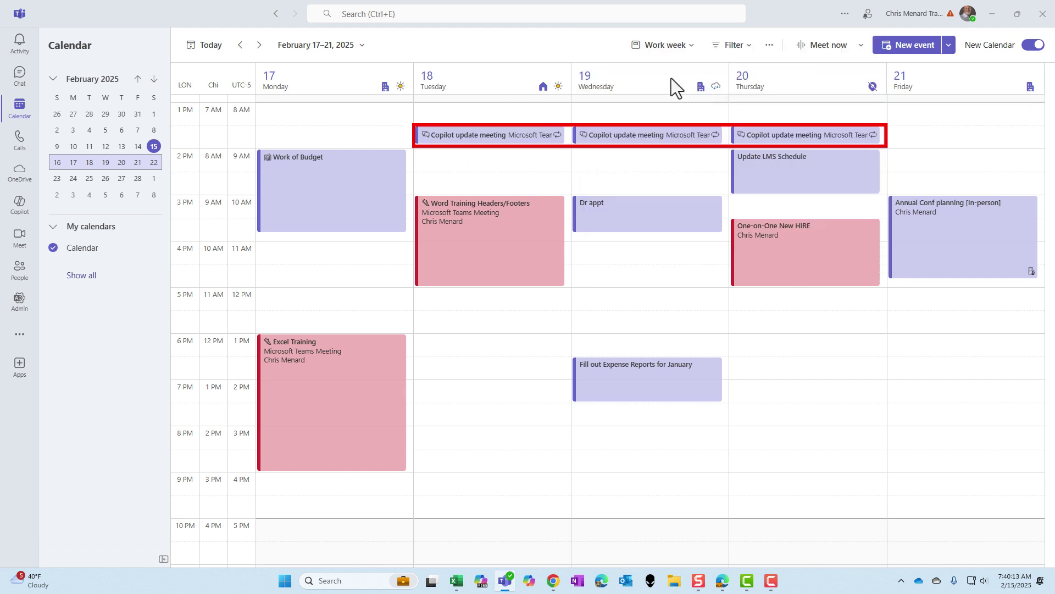
{"action": "left_click", "coordinate": [739, 46]}
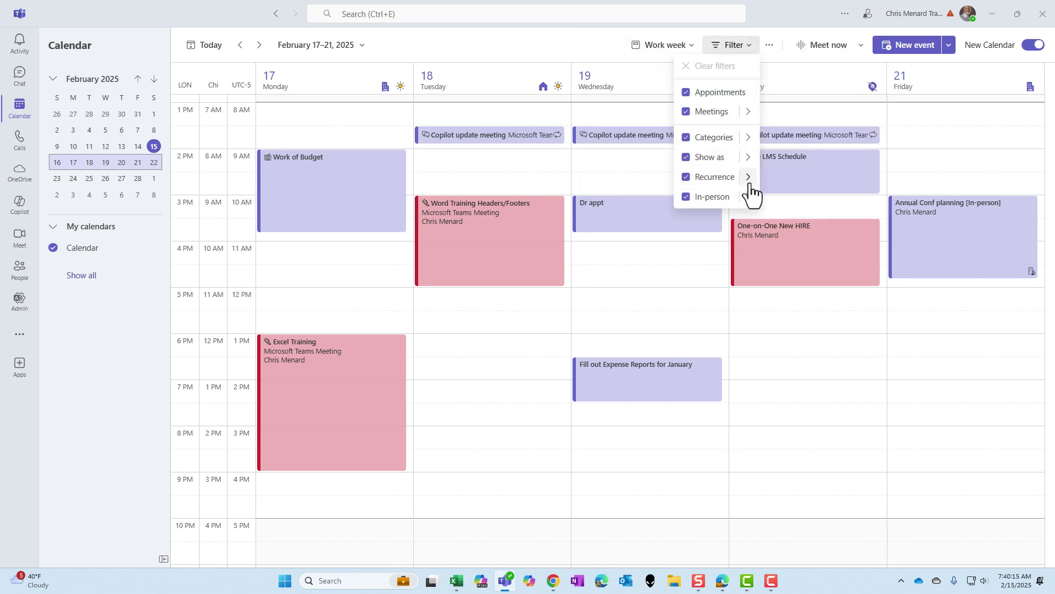
{"action": "left_click", "coordinate": [770, 180]}
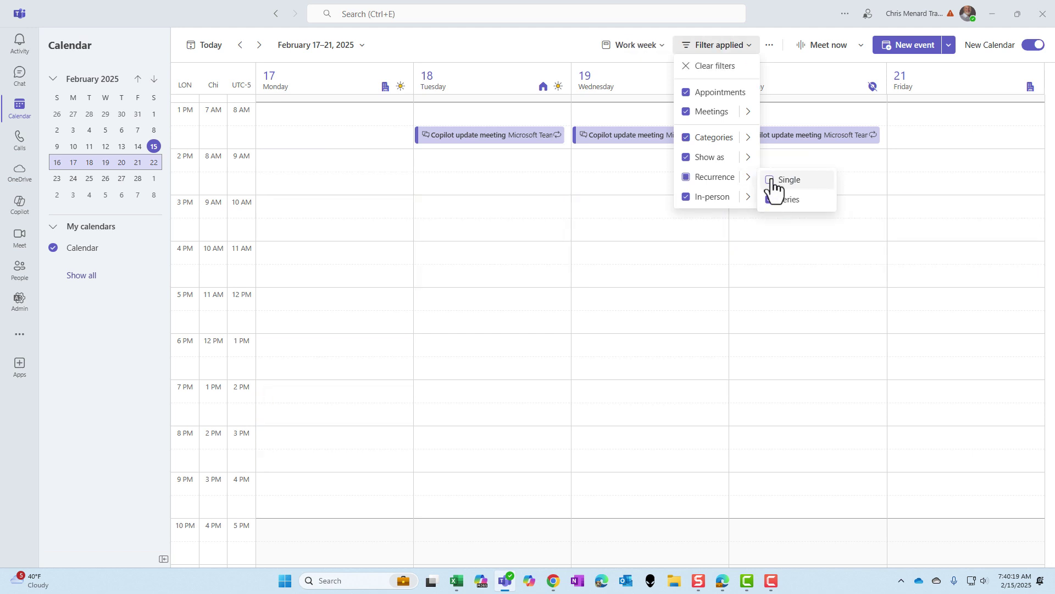
{"action": "left_click", "coordinate": [770, 180]}
{"action": "left_click", "coordinate": [770, 200]}
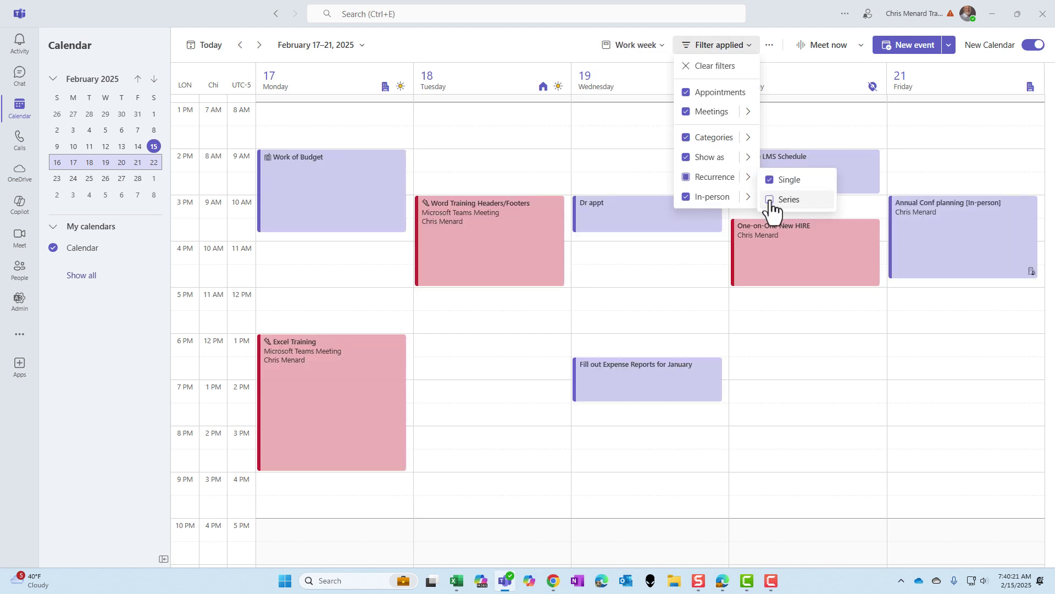
{"action": "left_click", "coordinate": [770, 200]}
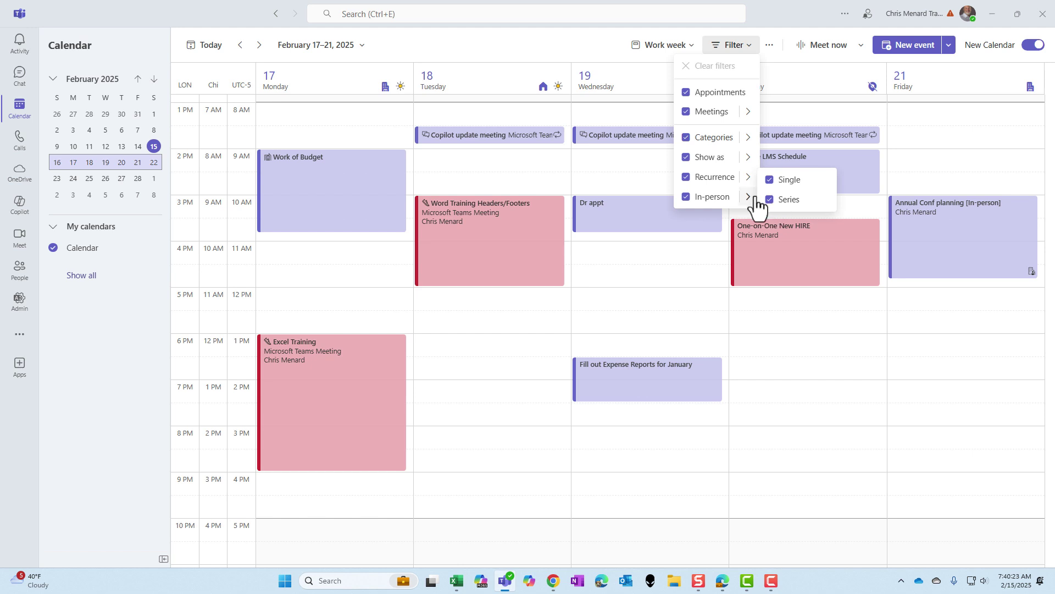
Close the filter list, discard the lingering new-event draft, and bring Filter back up.
{"action": "mouse_move", "coordinate": [755, 202]}
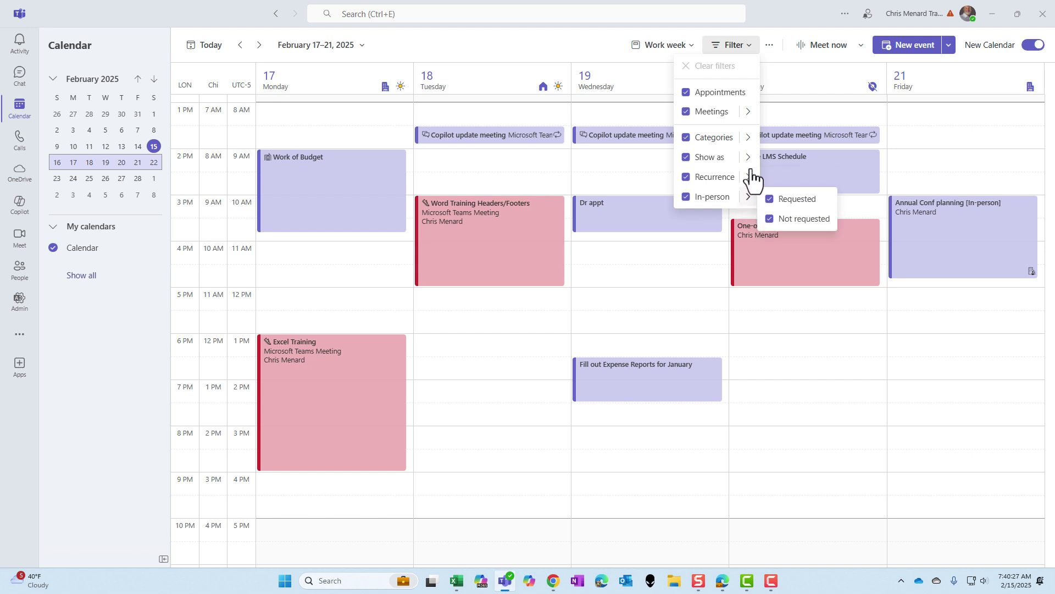
{"action": "mouse_move", "coordinate": [746, 166]}
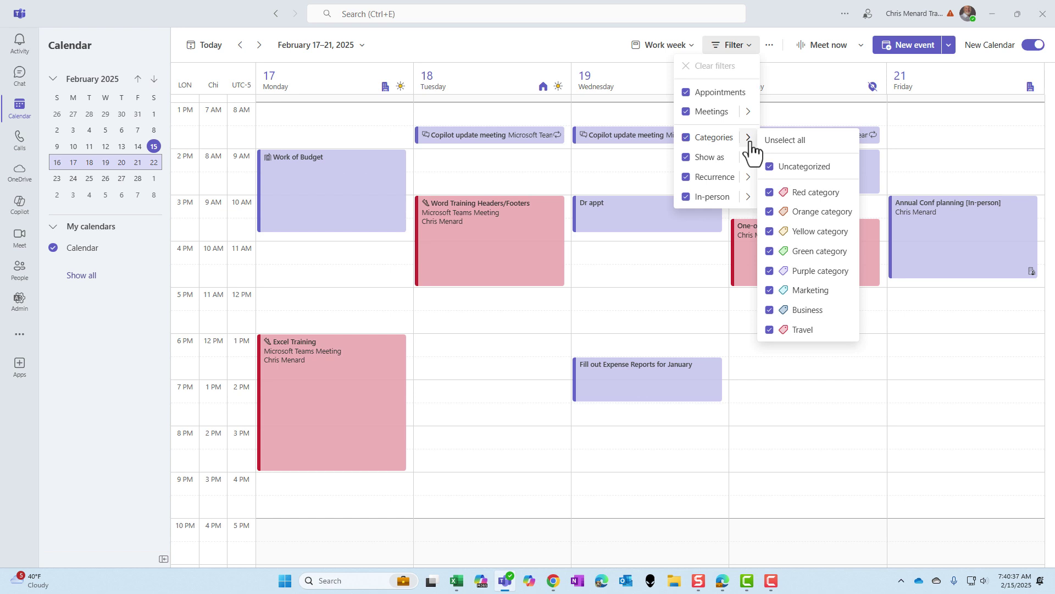
{"action": "left_click", "coordinate": [803, 78]}
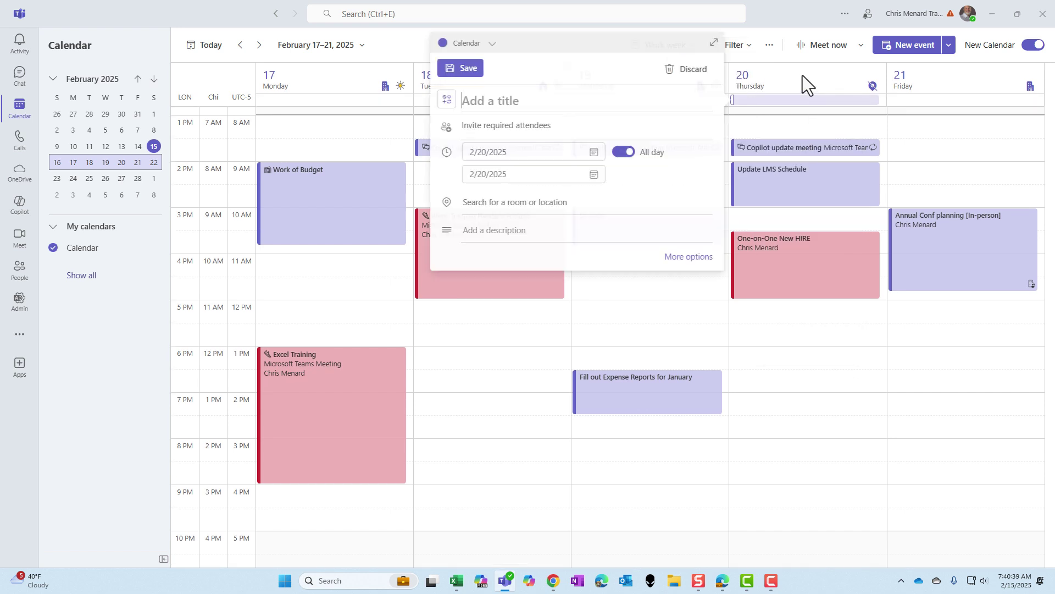
{"action": "left_click", "coordinate": [971, 122]}
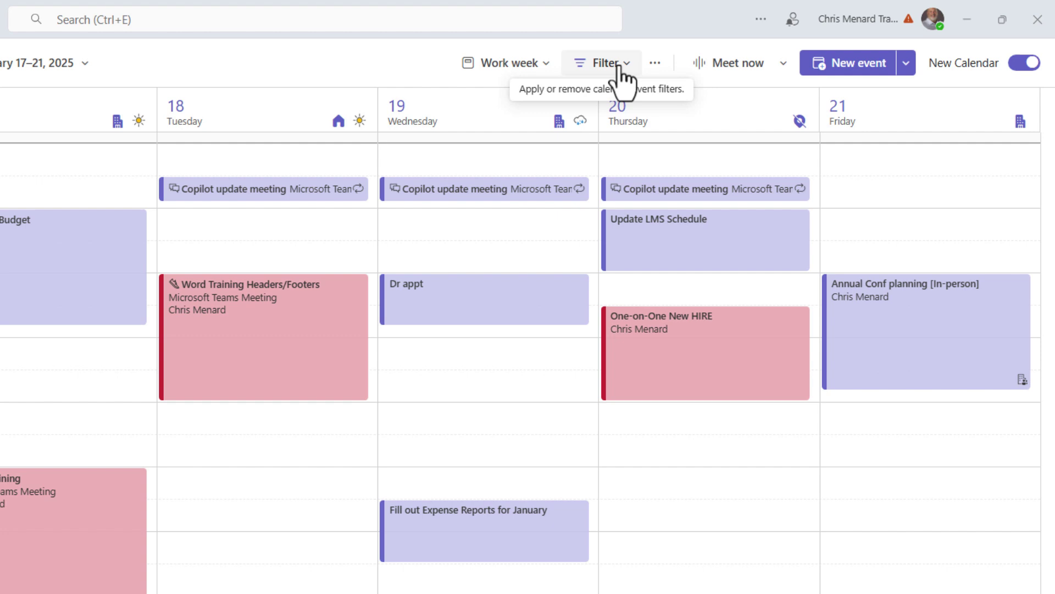
{"action": "left_click", "coordinate": [620, 65]}
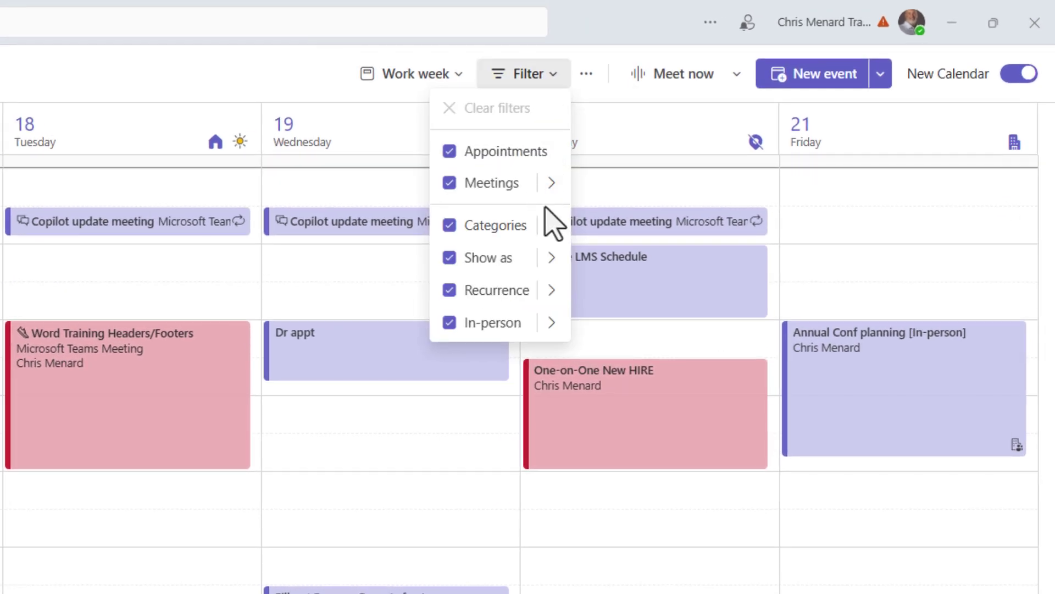
Unselect all categories, show only Red category, then uncheck Red and restore uncategorized events.
{"action": "mouse_move", "coordinate": [625, 193]}
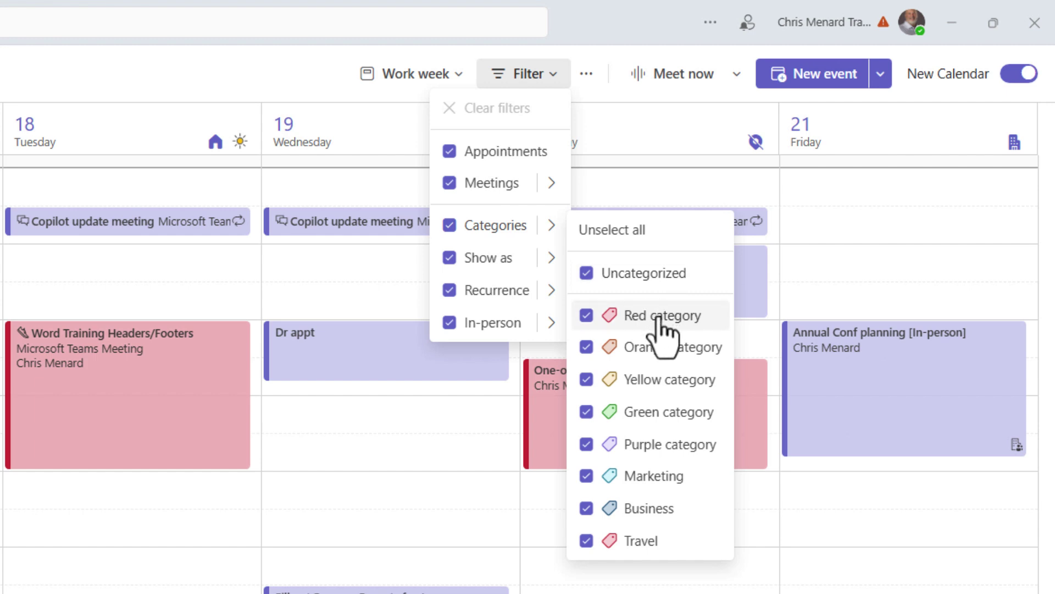
{"action": "left_click", "coordinate": [625, 231]}
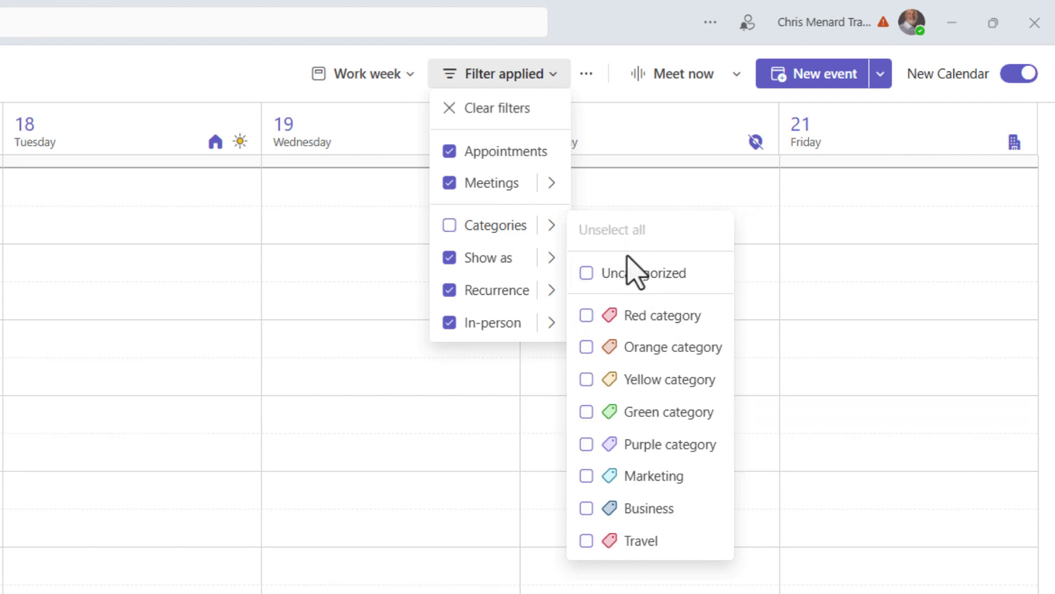
{"action": "left_click", "coordinate": [587, 317]}
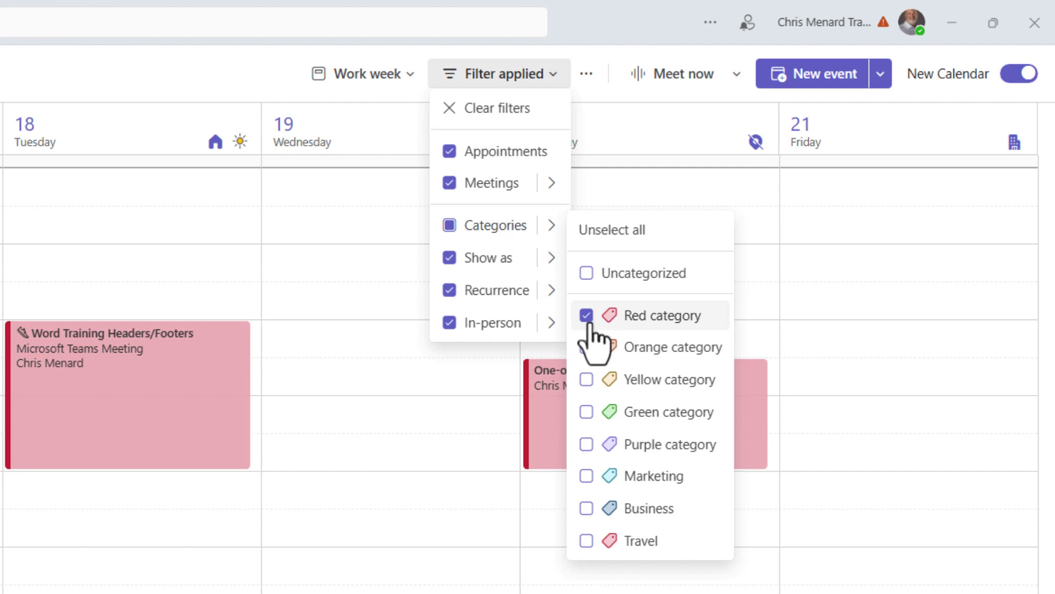
{"action": "left_click", "coordinate": [586, 316]}
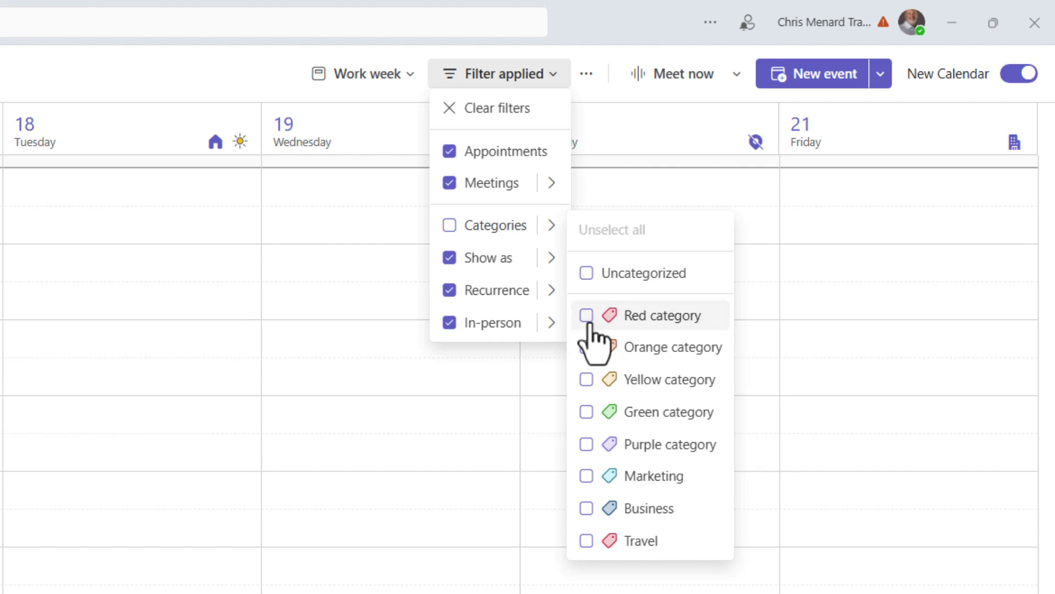
{"action": "left_click", "coordinate": [587, 273]}
Close the filters and show the Categorize submenu for the Word Training Headers/Footers event.
{"action": "left_click", "coordinate": [641, 164]}
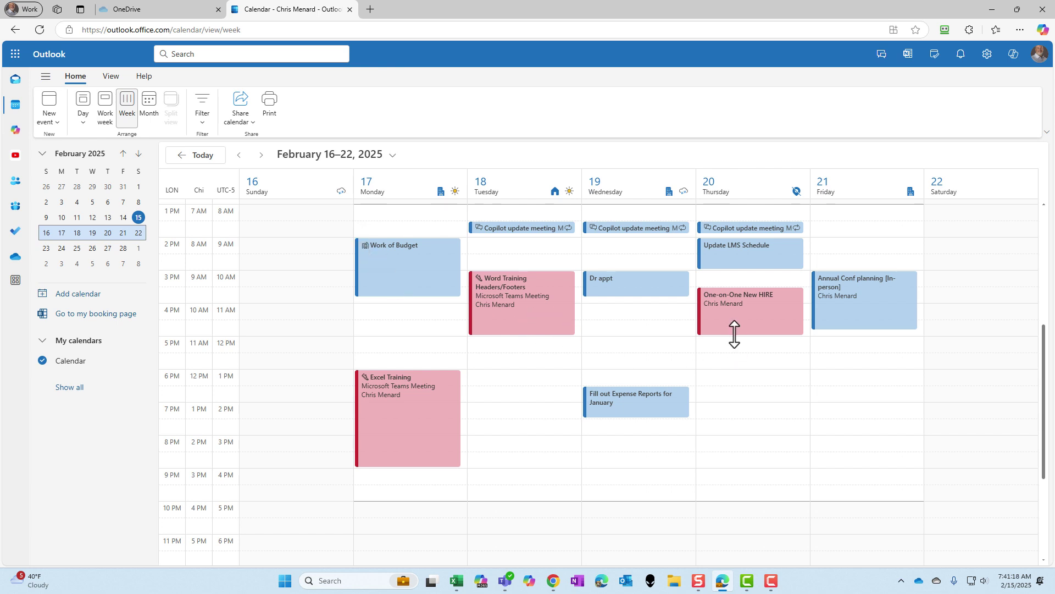
{"action": "right_click", "coordinate": [497, 295]}
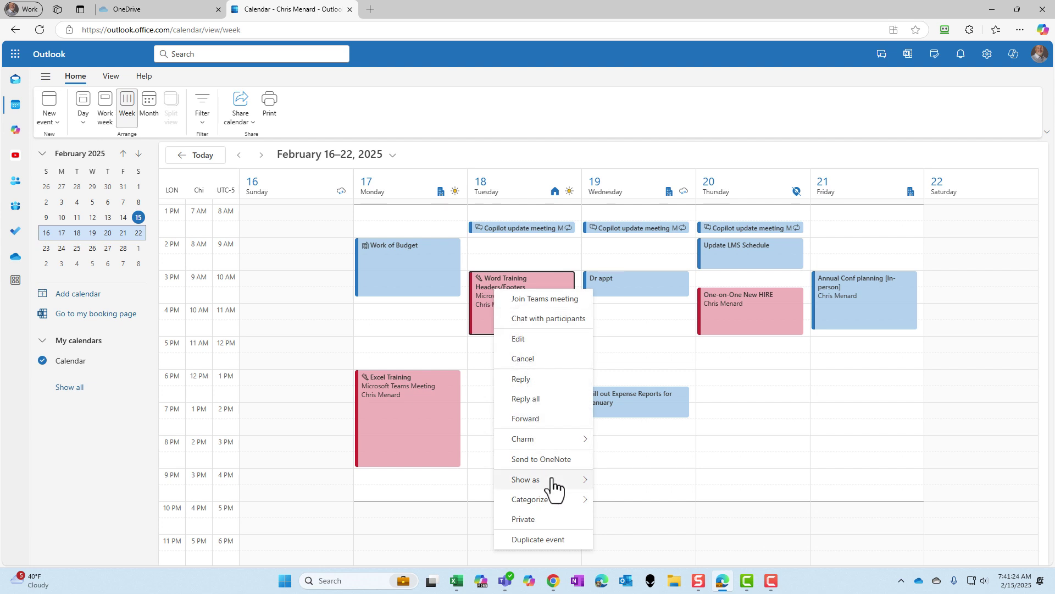
{"action": "mouse_move", "coordinate": [556, 503]}
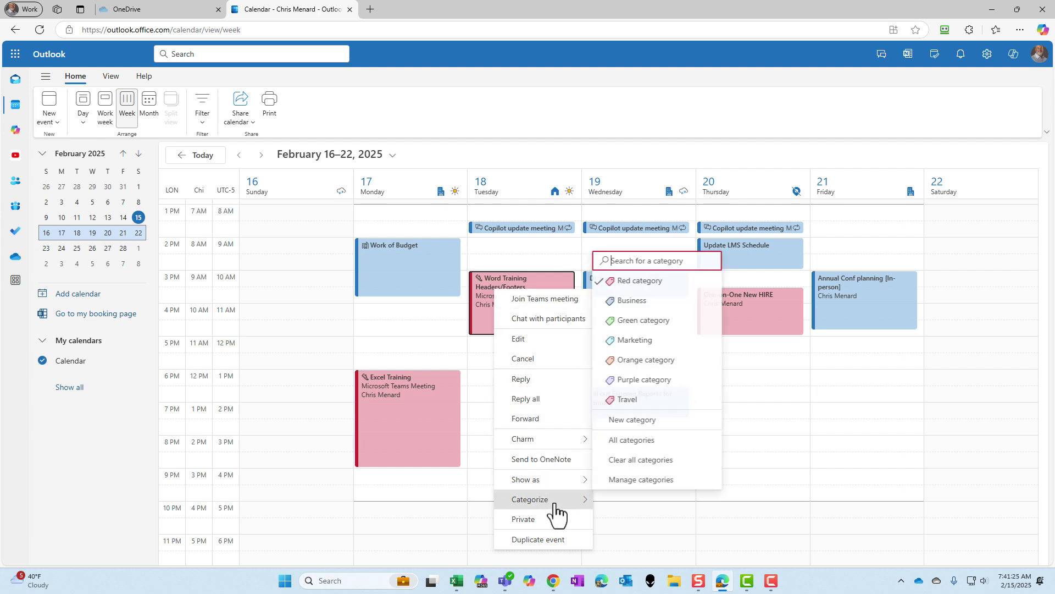
View Red category's edit settings under Manage categories, cancel without changes, and close Settings.
{"action": "left_click", "coordinate": [637, 489]}
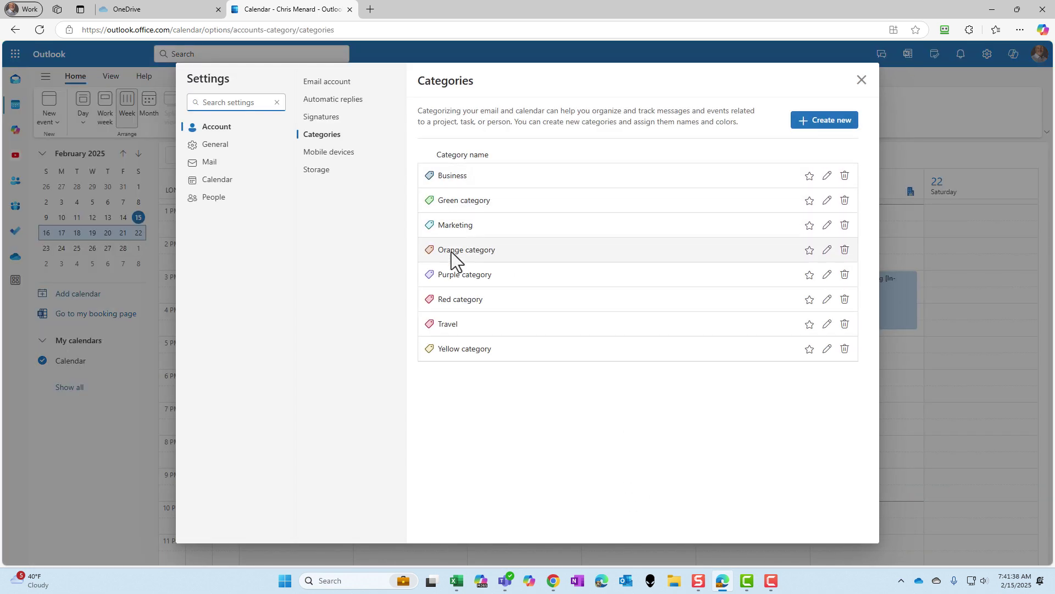
{"action": "left_click", "coordinate": [825, 301]}
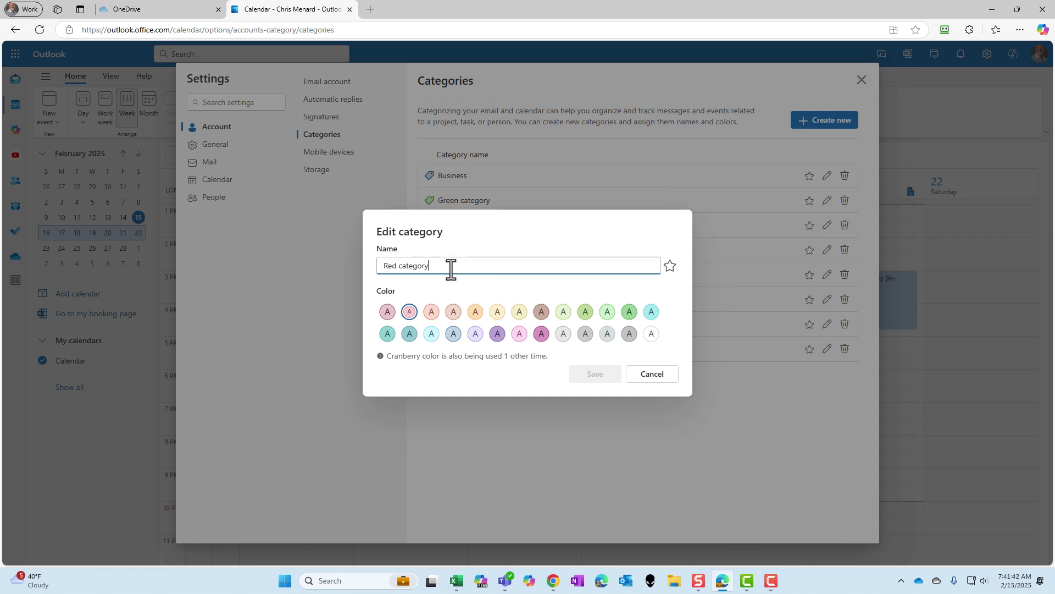
{"action": "left_click", "coordinate": [656, 375]}
{"action": "left_click", "coordinate": [862, 82]}
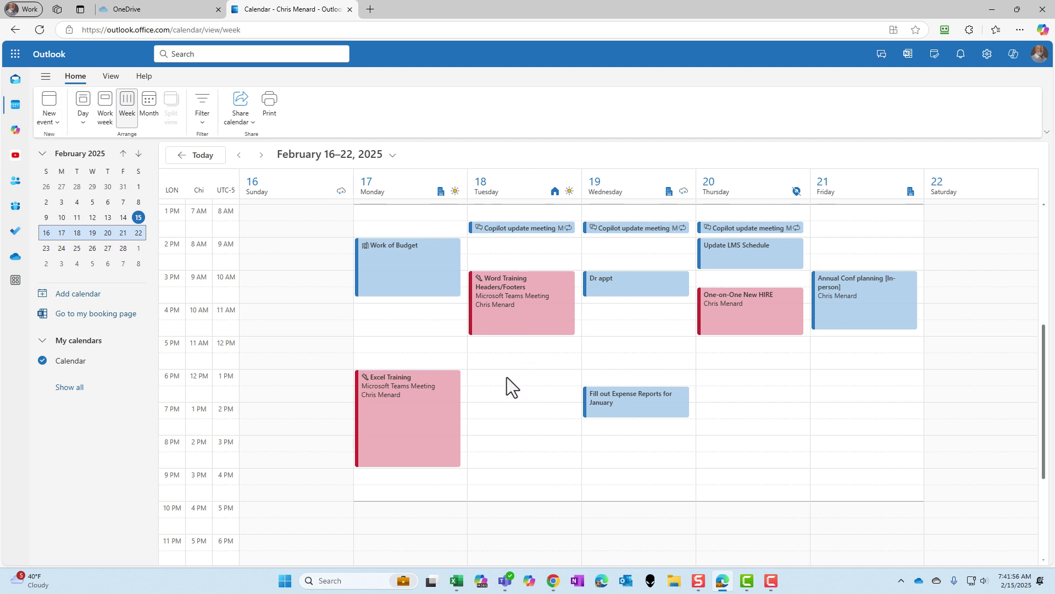
{"action": "double_click", "coordinate": [537, 392]}
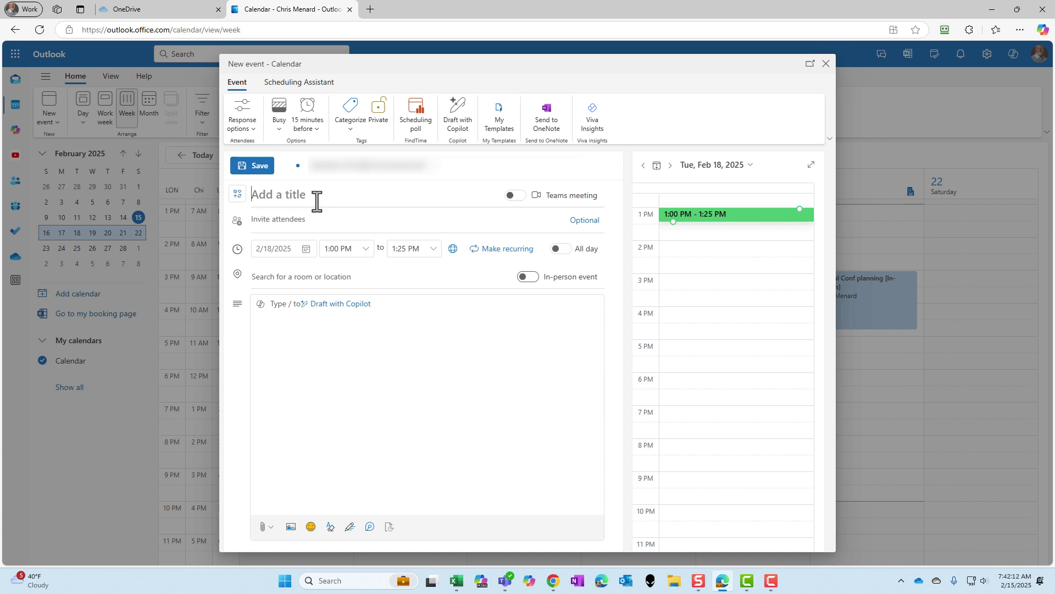
{"action": "type", "text": "test"}
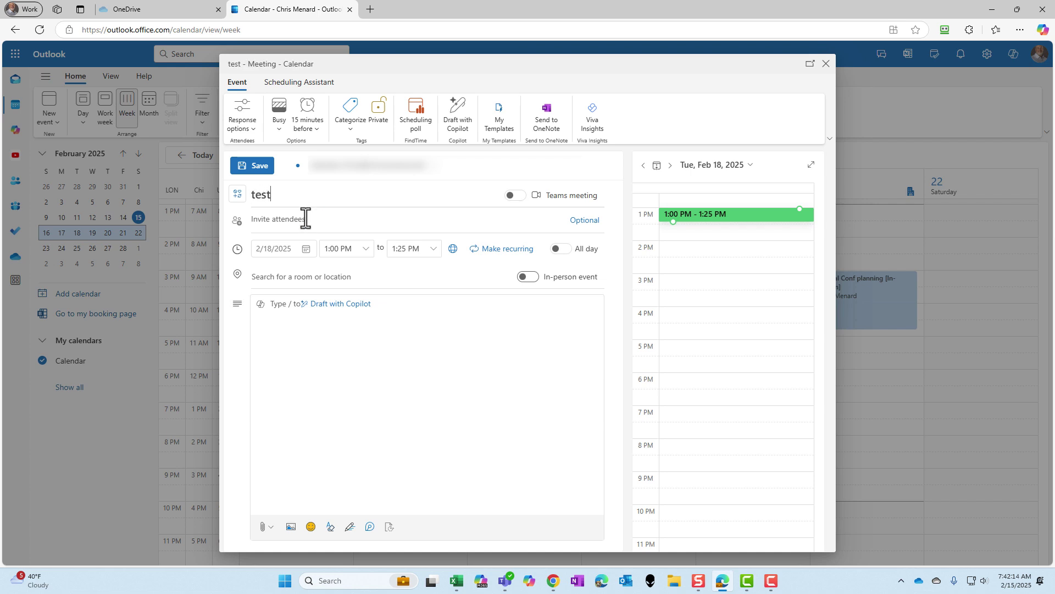
{"action": "left_click", "coordinate": [306, 222]}
{"action": "type", "text": "c"}
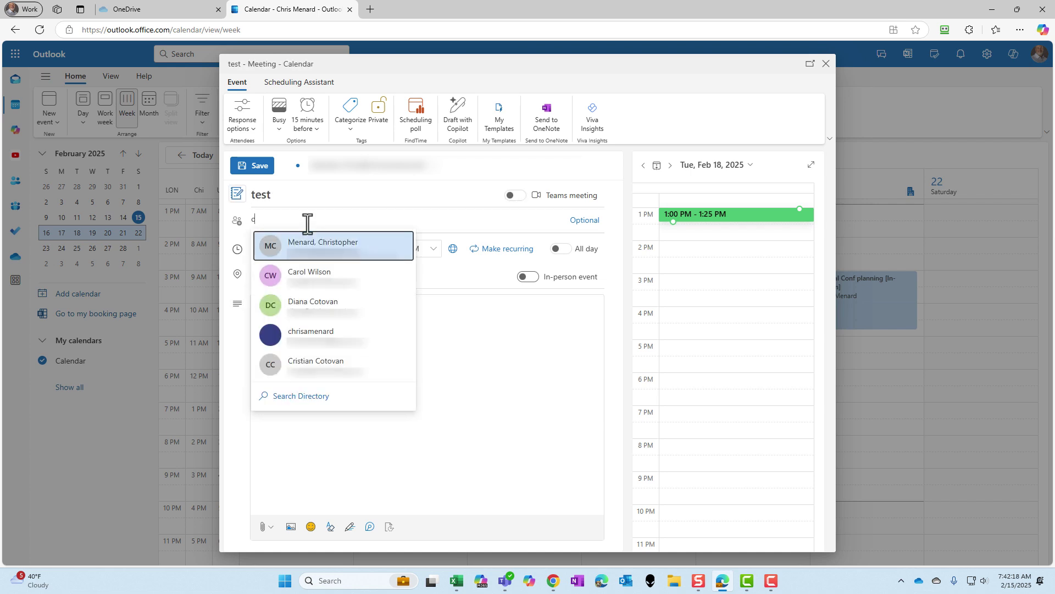
{"action": "type", "text": "ar"}
{"action": "key", "text": "Return"}
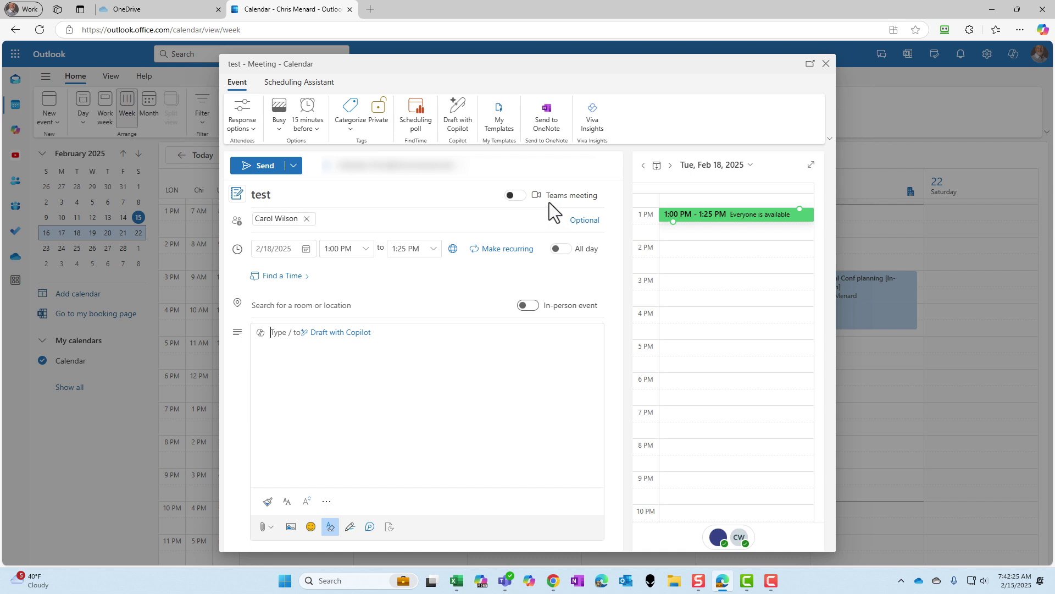
{"action": "left_click", "coordinate": [519, 197]}
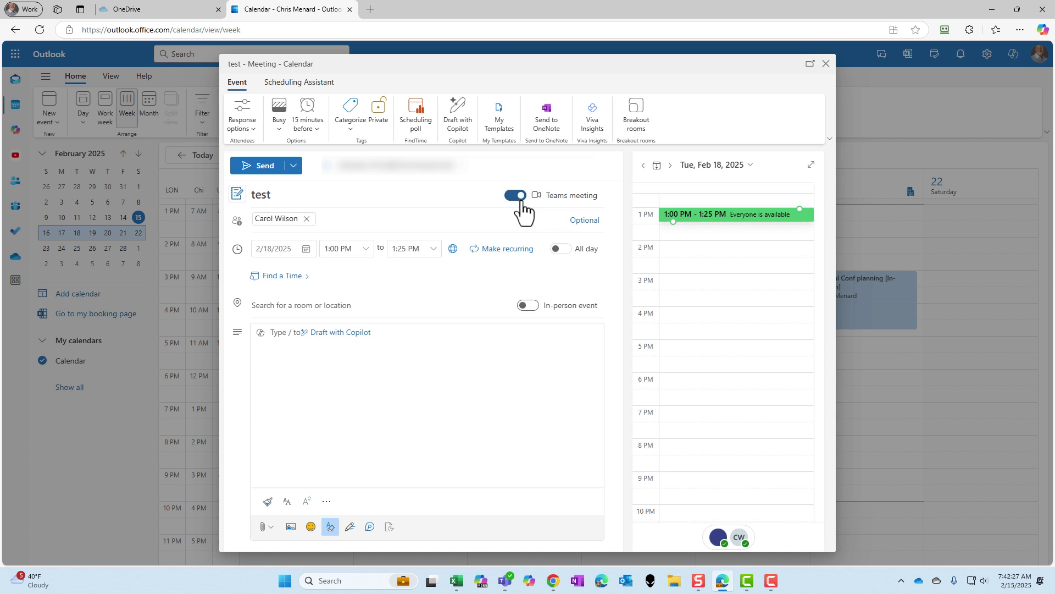
{"action": "left_click", "coordinate": [522, 203]}
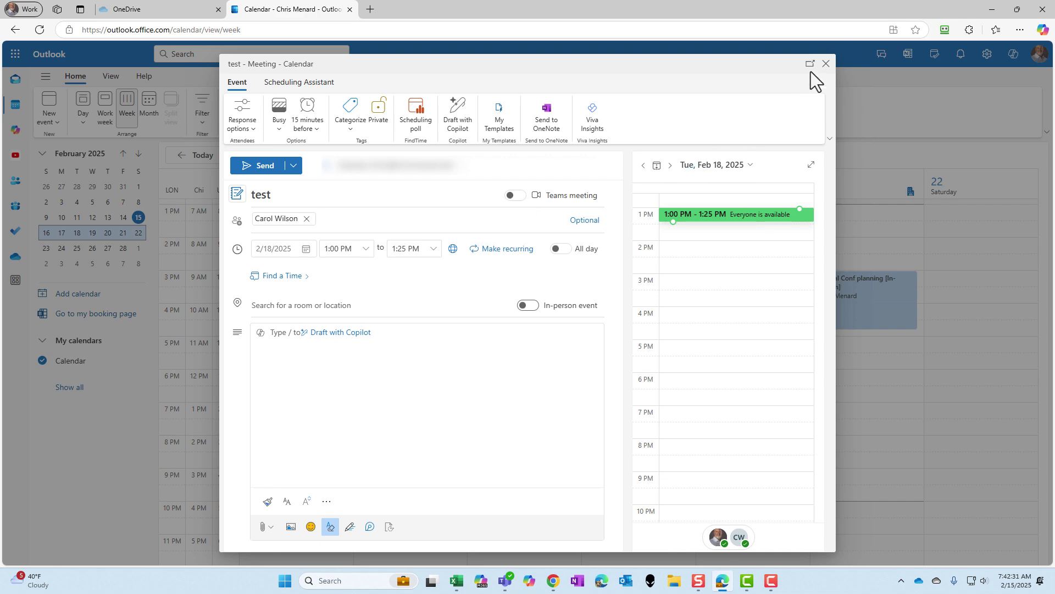
{"action": "left_click", "coordinate": [827, 64]}
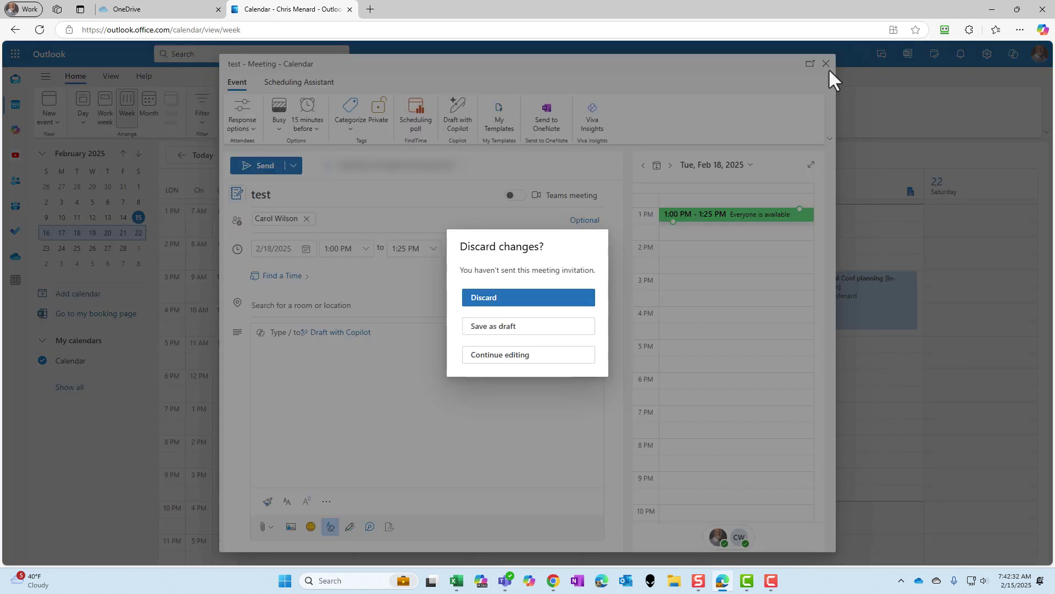
{"action": "left_click", "coordinate": [532, 312]}
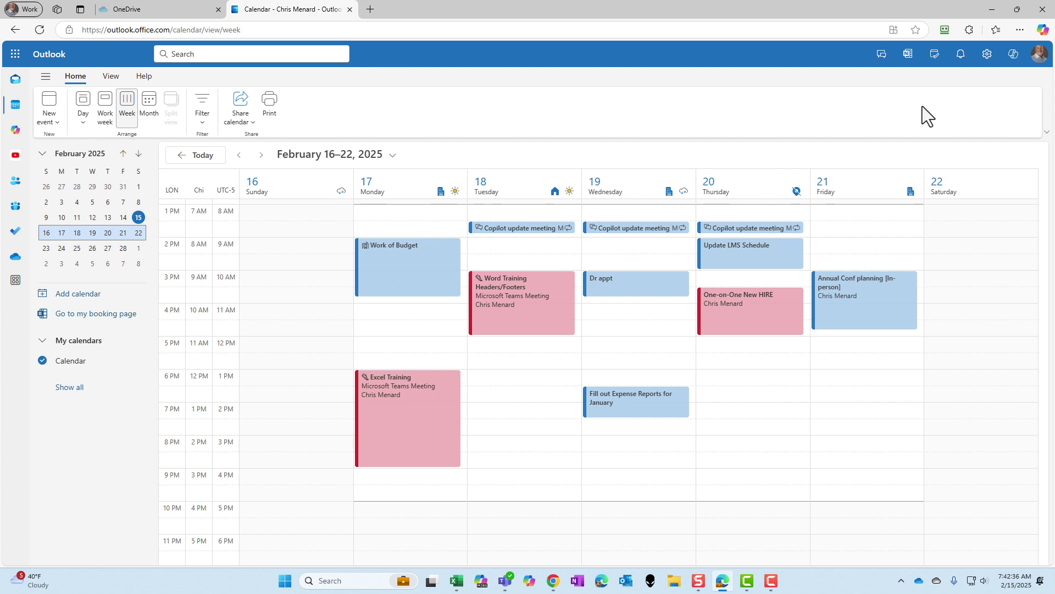
Turn on 'Add online meeting to all meetings' under Calendar > Events and invitations and save.
{"action": "left_click", "coordinate": [987, 63]}
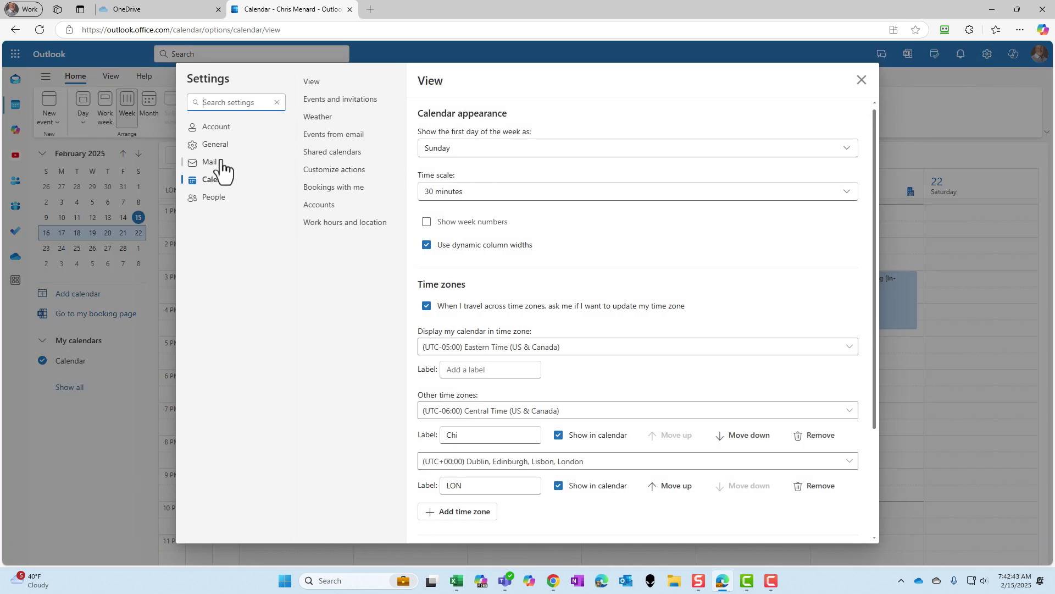
{"action": "left_click", "coordinate": [221, 187]}
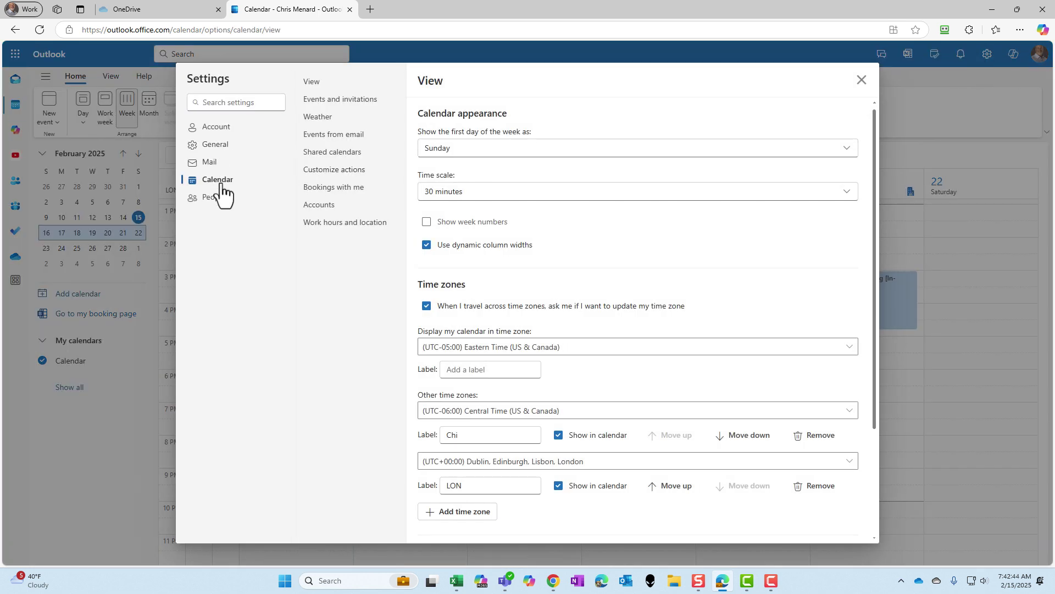
{"action": "left_click", "coordinate": [357, 101]}
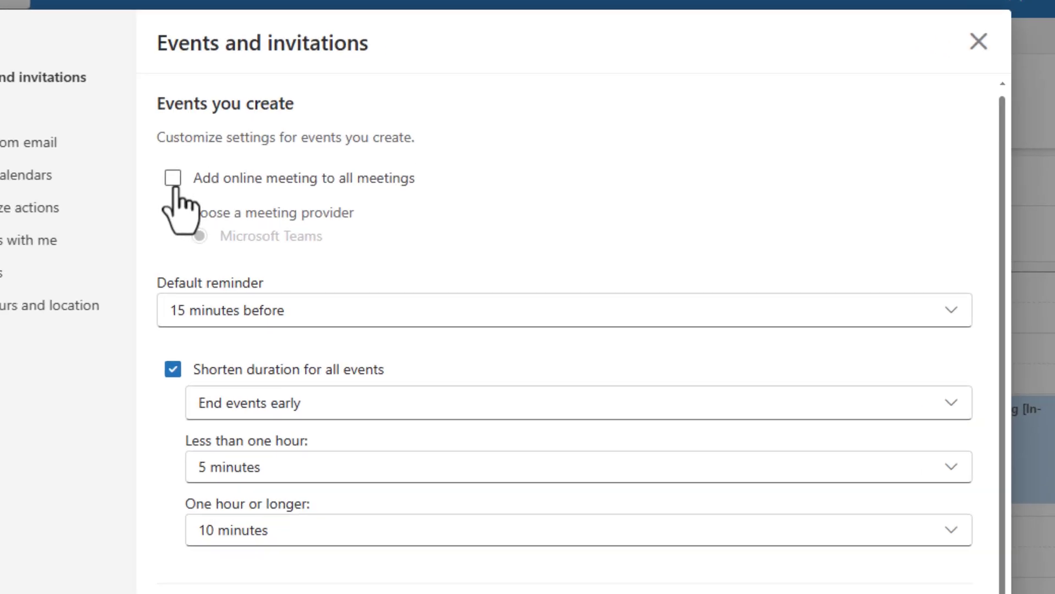
{"action": "left_click", "coordinate": [427, 155]}
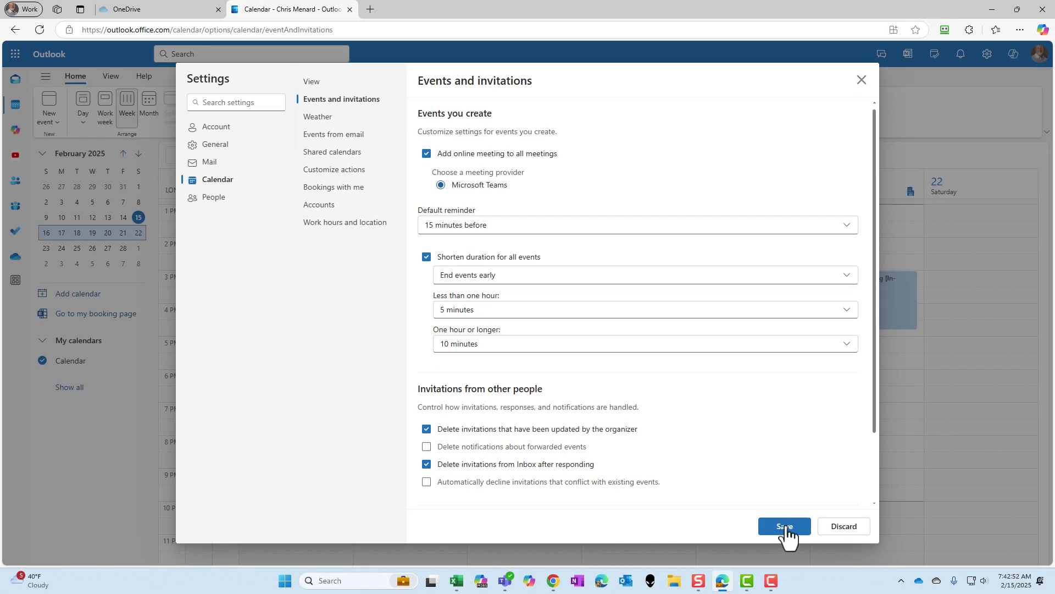
{"action": "left_click", "coordinate": [788, 531]}
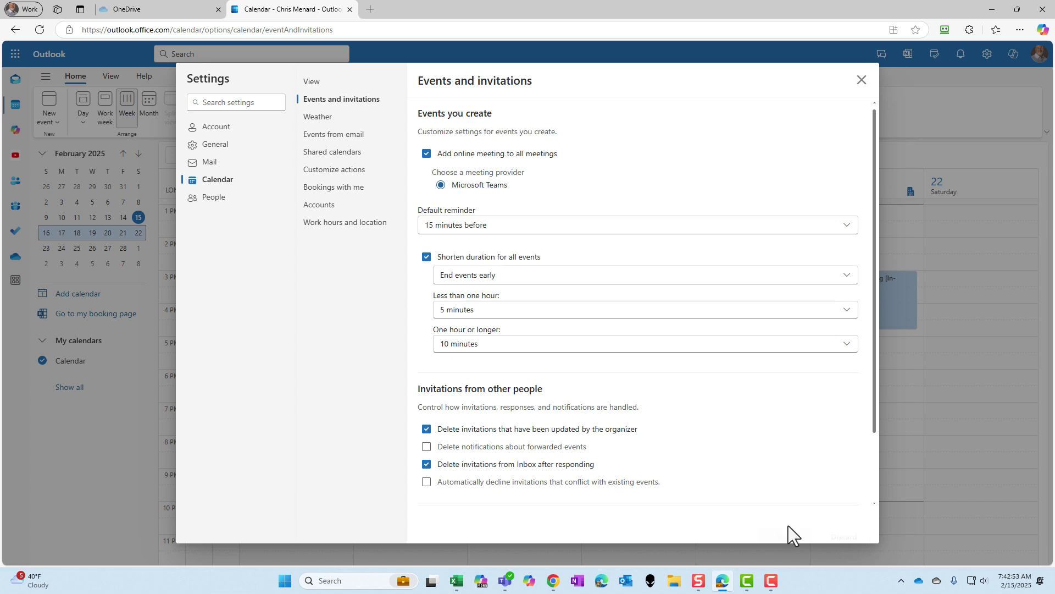
Create a Tuesday, February 18 afternoon event, invite the suggested colleague, and save it as a draft.
{"action": "left_click", "coordinate": [861, 81]}
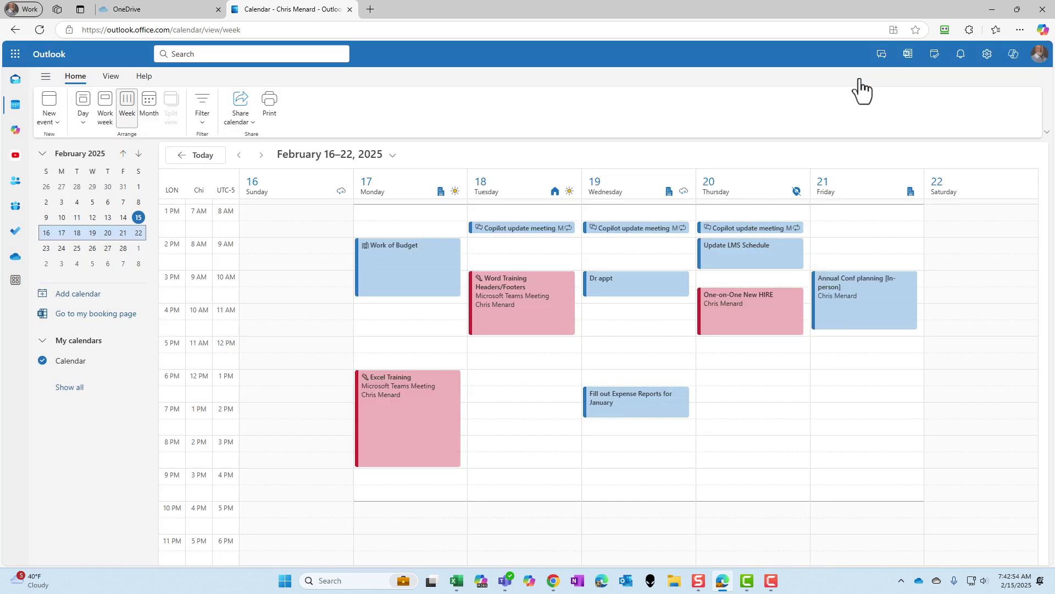
{"action": "left_click", "coordinate": [497, 374]}
{"action": "left_click", "coordinate": [516, 400]}
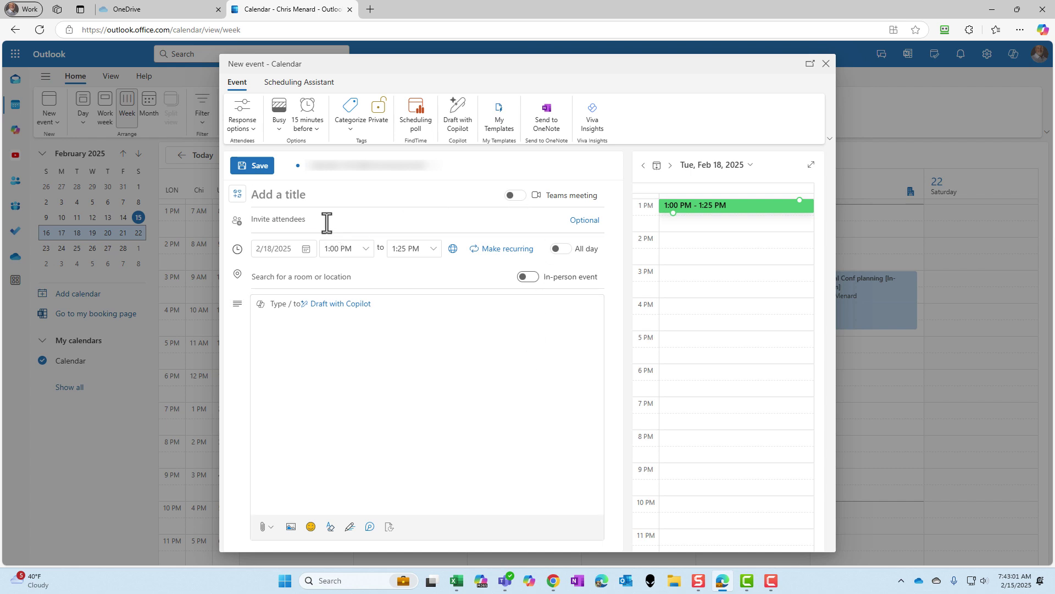
{"action": "type", "text": "ca"}
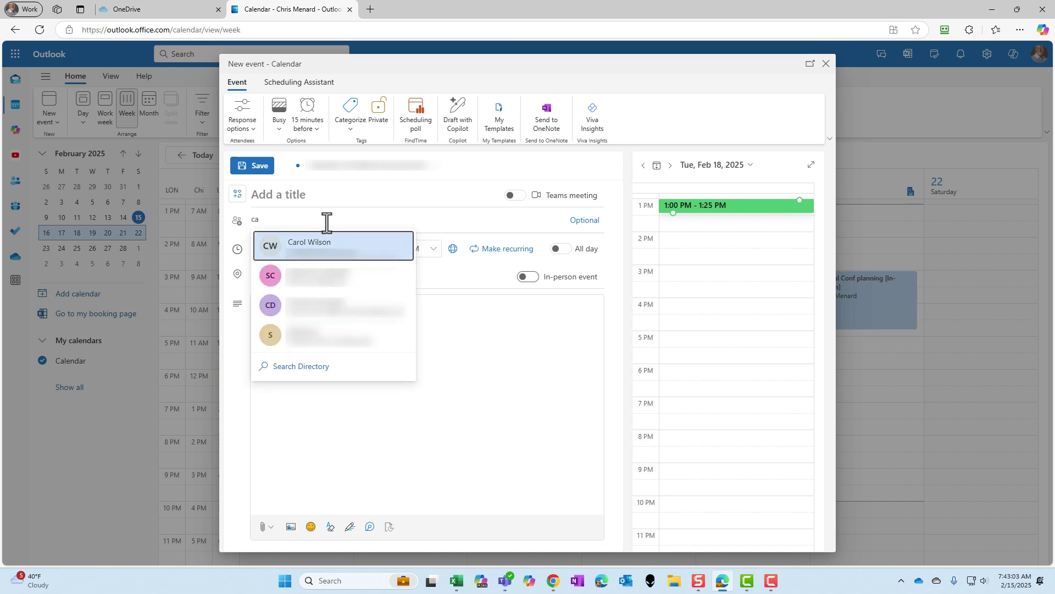
{"action": "left_click", "coordinate": [325, 242]}
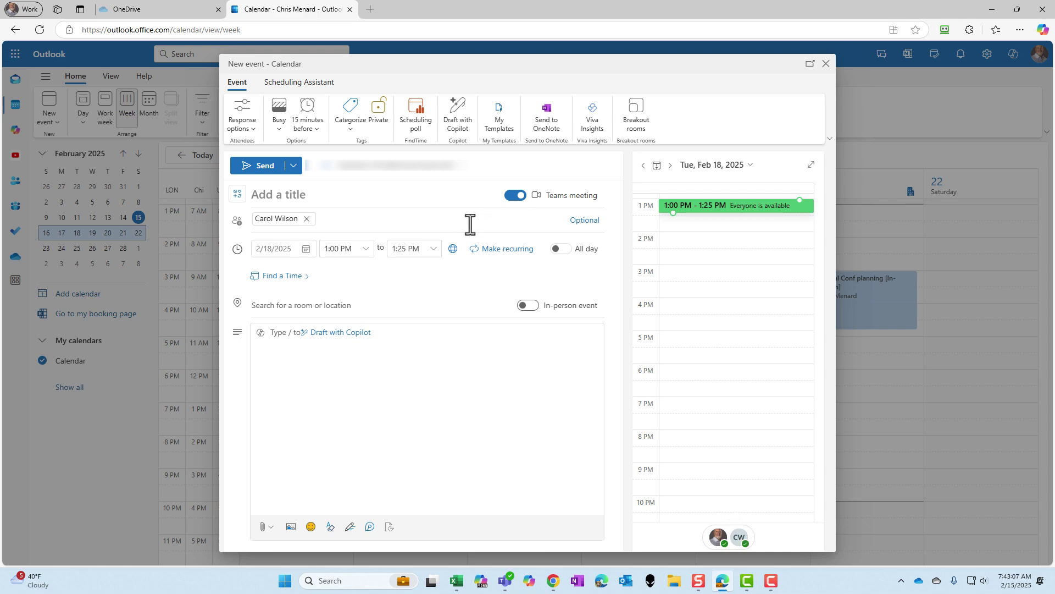
{"action": "left_click", "coordinate": [825, 63]}
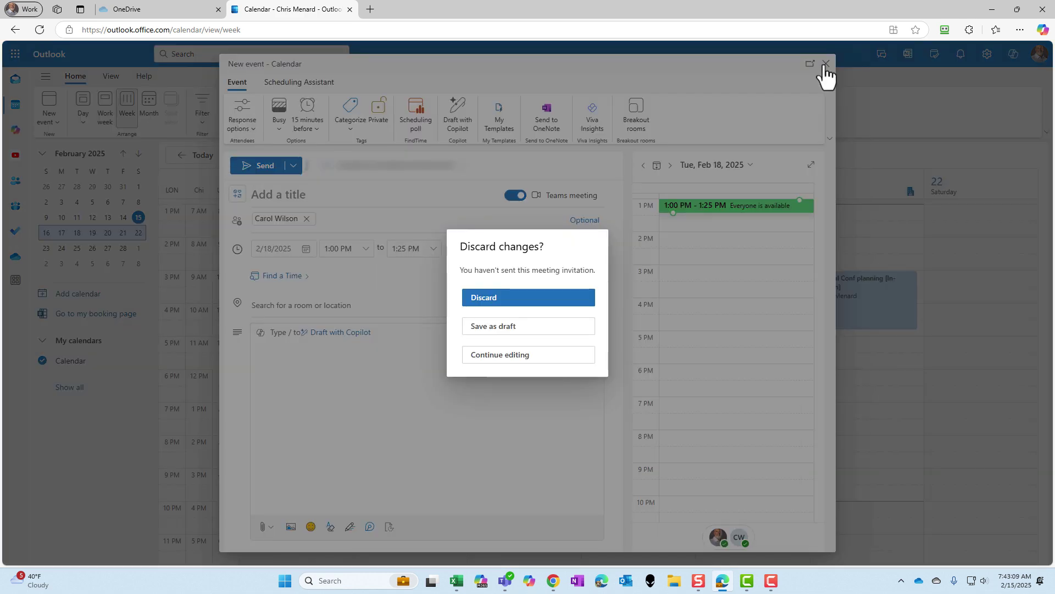
{"action": "left_click", "coordinate": [513, 329]}
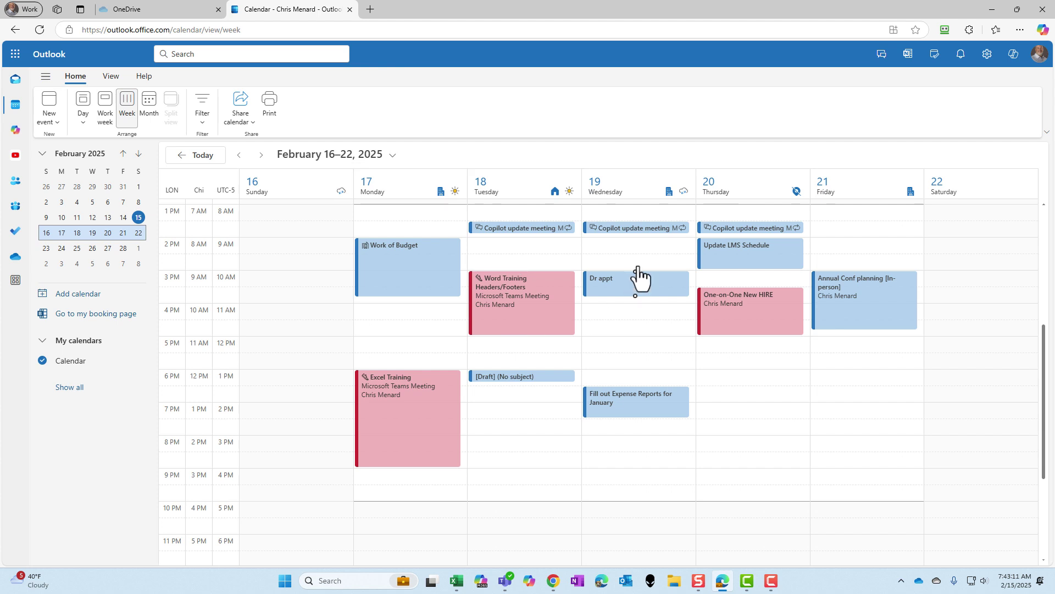
{"action": "right_click", "coordinate": [434, 387]}
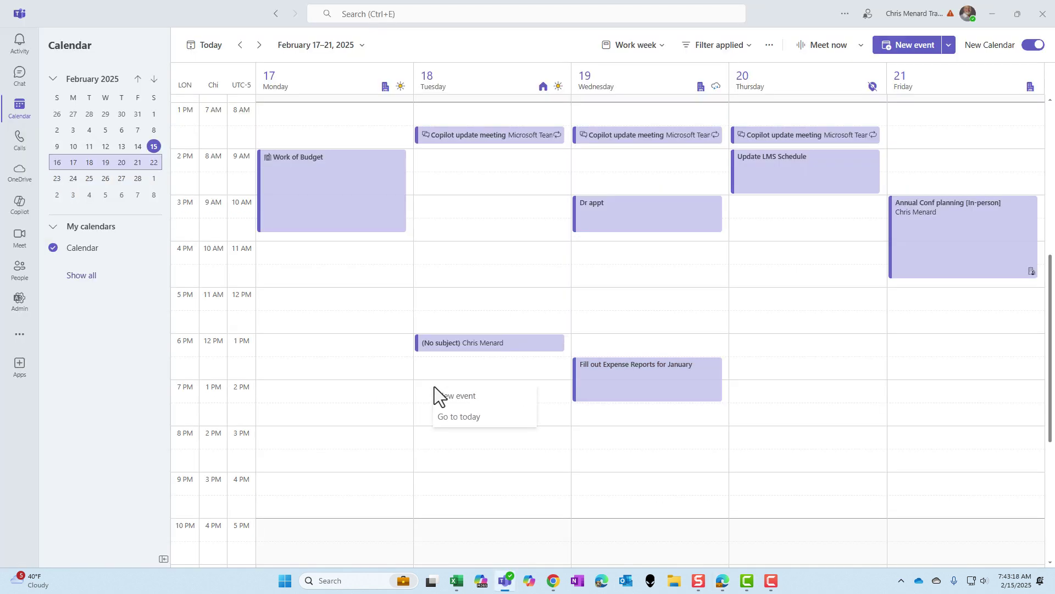
{"action": "left_click", "coordinate": [471, 408]}
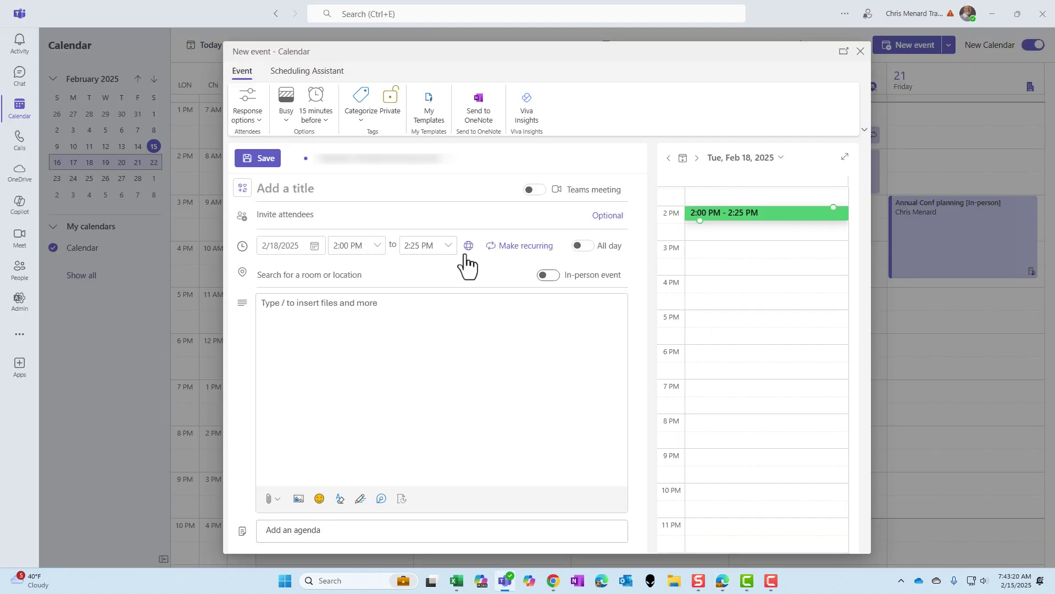
{"action": "left_click", "coordinate": [421, 223]}
{"action": "type", "text": "ca"}
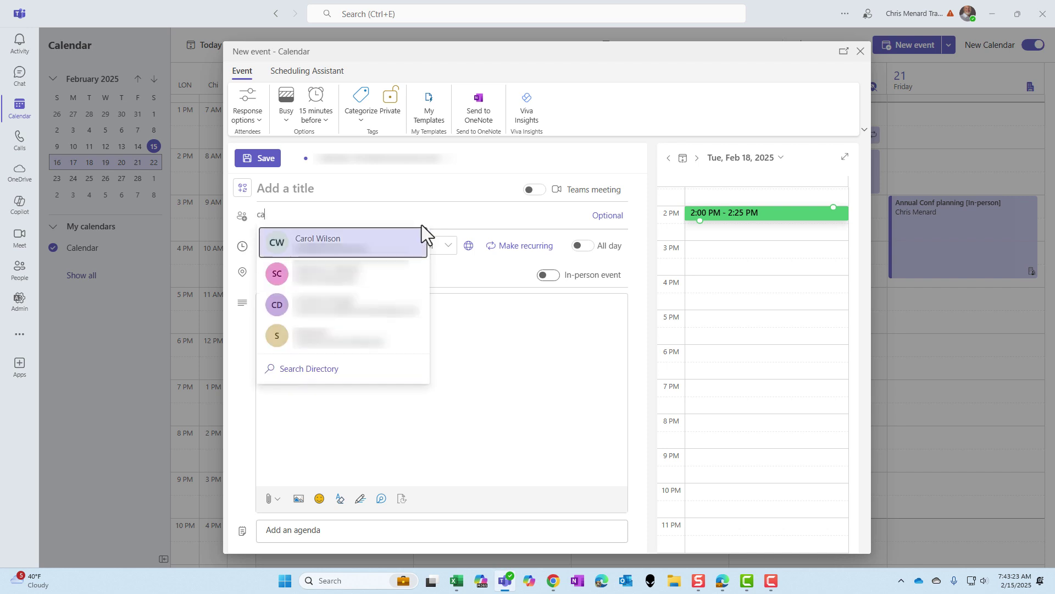
{"action": "left_click", "coordinate": [378, 241]}
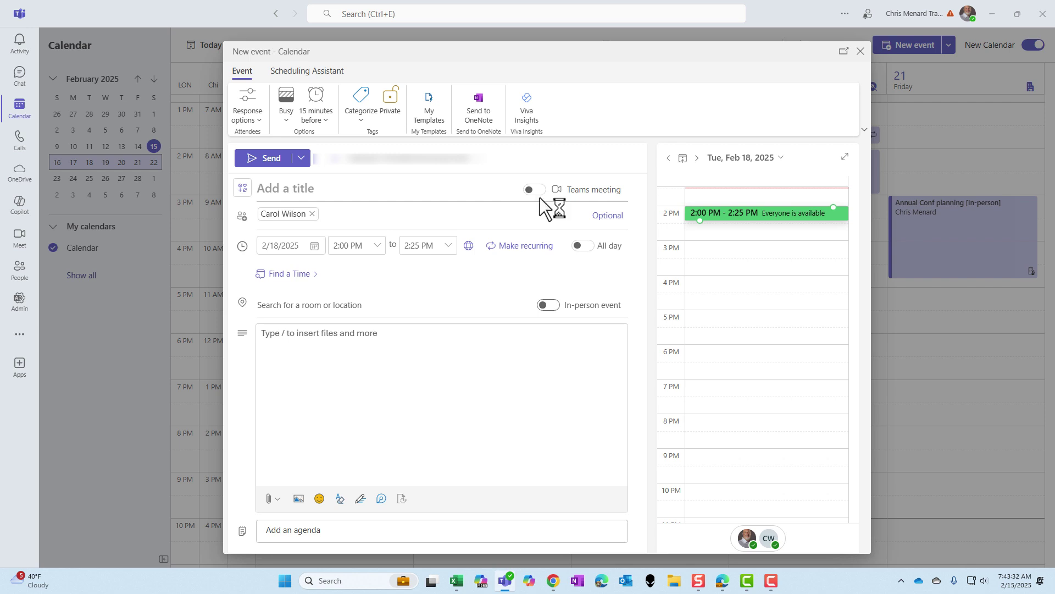
{"action": "left_click", "coordinate": [860, 52]}
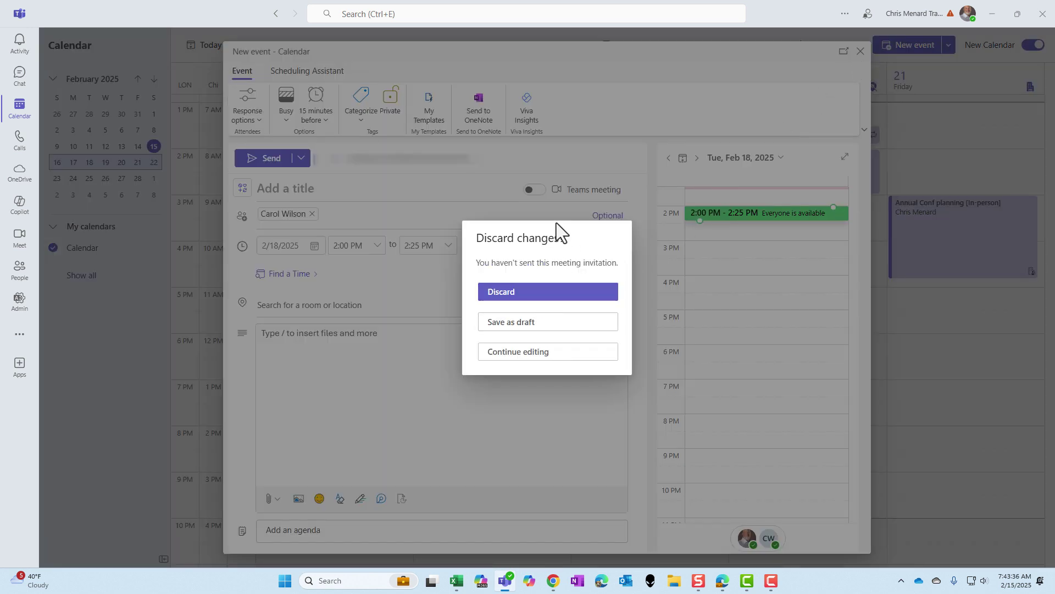
{"action": "key", "text": "Escape"}
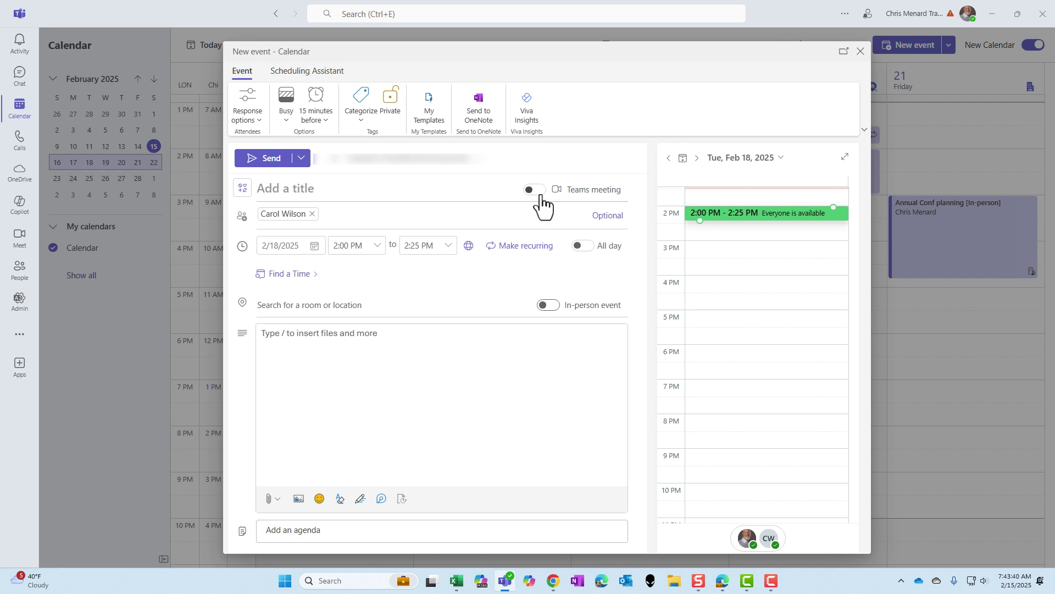
{"action": "left_click", "coordinate": [541, 193]}
{"action": "left_click", "coordinate": [541, 193]}
{"action": "left_click", "coordinate": [861, 51]}
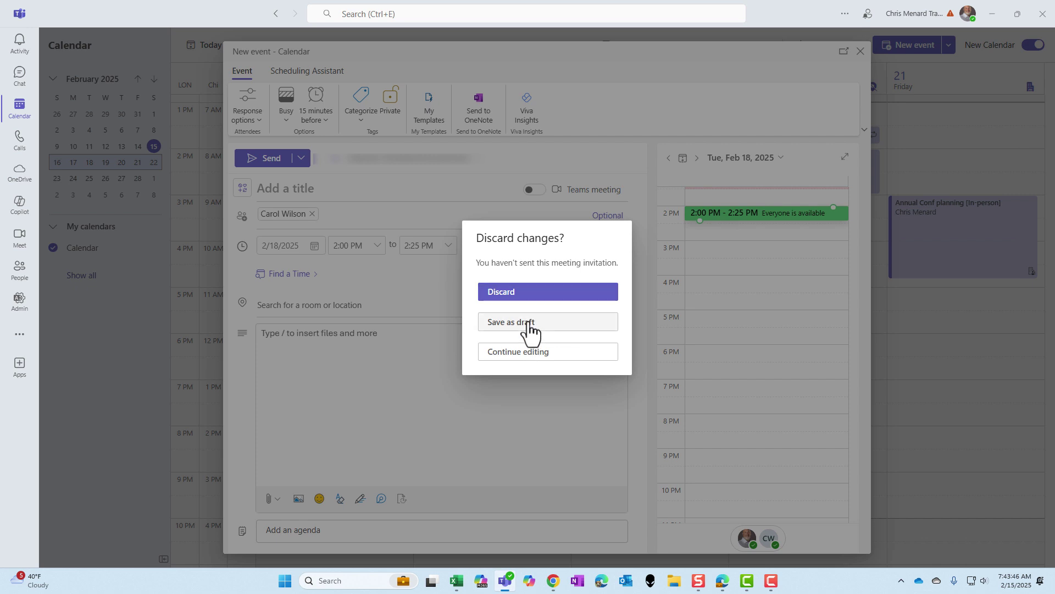
{"action": "left_click", "coordinate": [534, 293]}
{"action": "scroll", "coordinate": [697, 270], "scroll_direction": "up", "scroll_amount": 2}
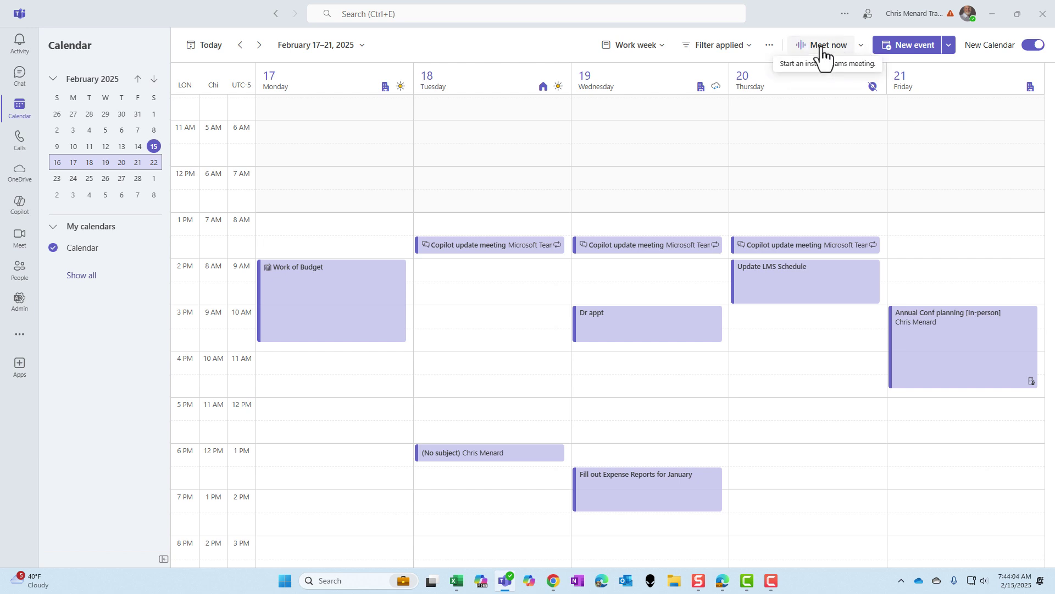
{"action": "left_click", "coordinate": [948, 47]}
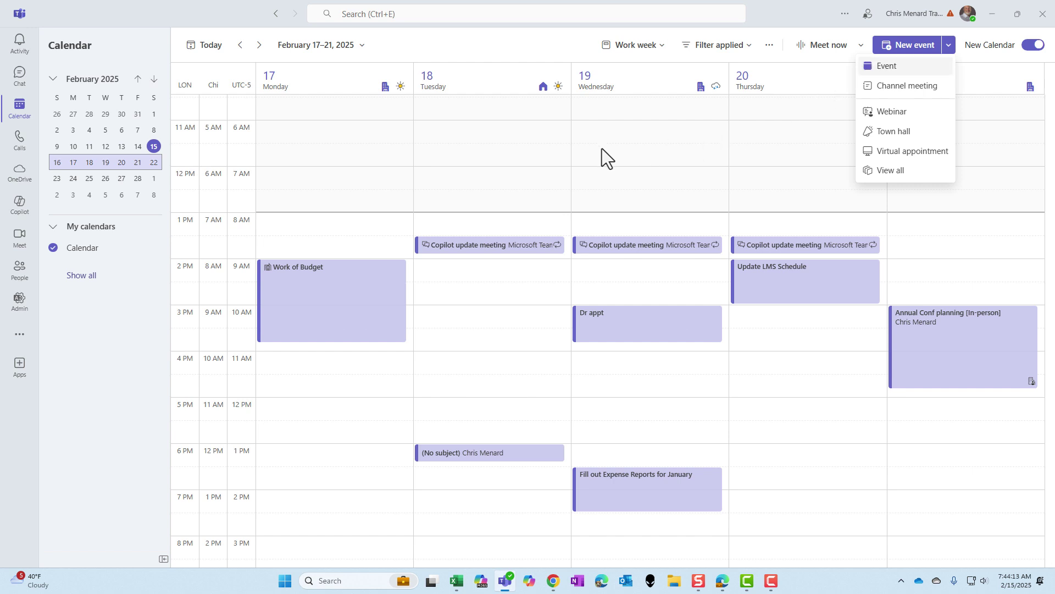
{"action": "left_click", "coordinate": [619, 147]}
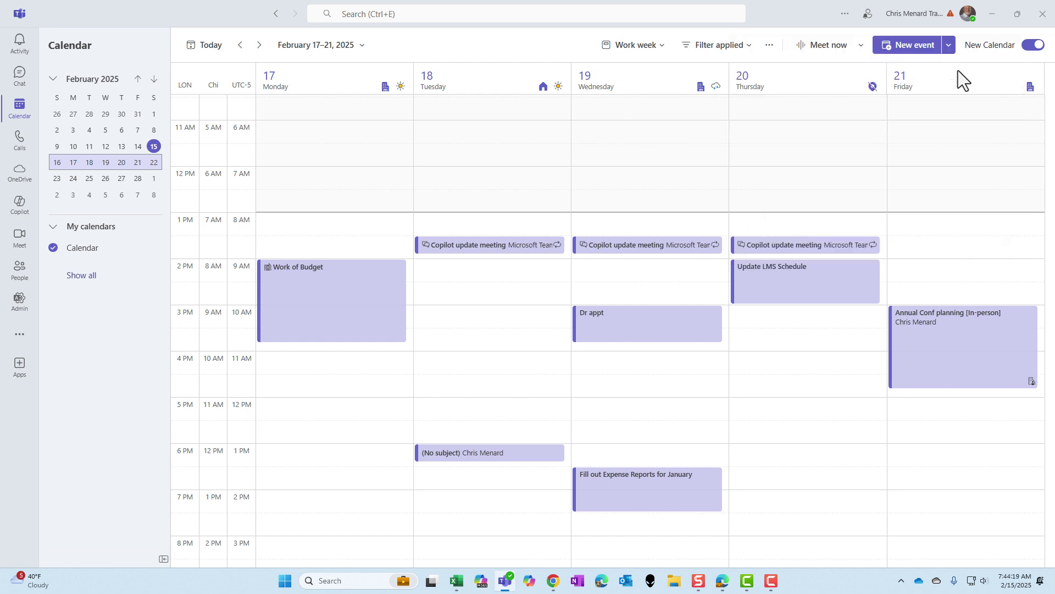
{"action": "left_click", "coordinate": [1031, 49]}
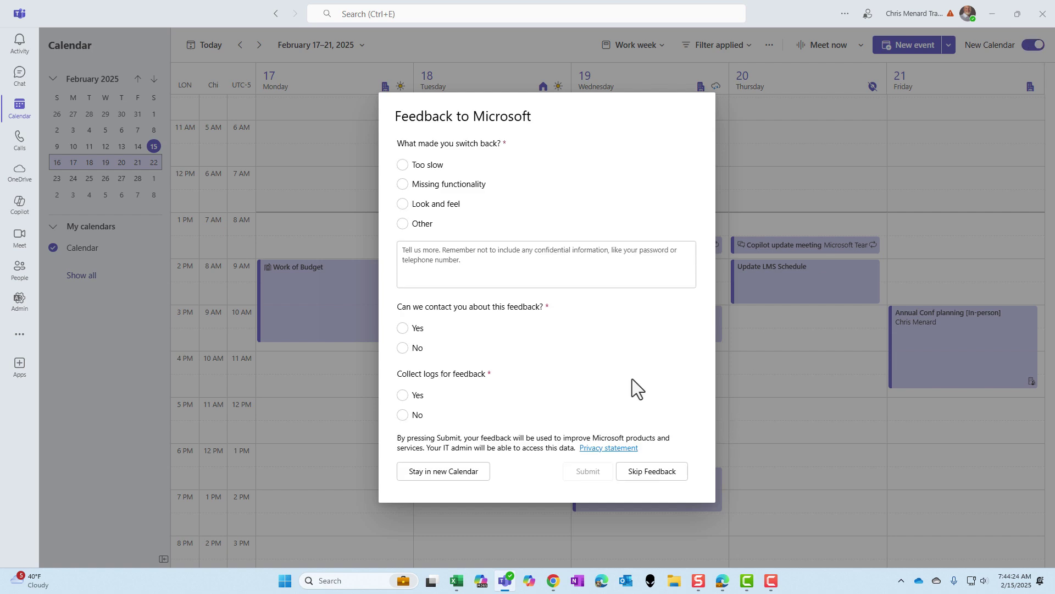
{"action": "left_click", "coordinate": [666, 479]}
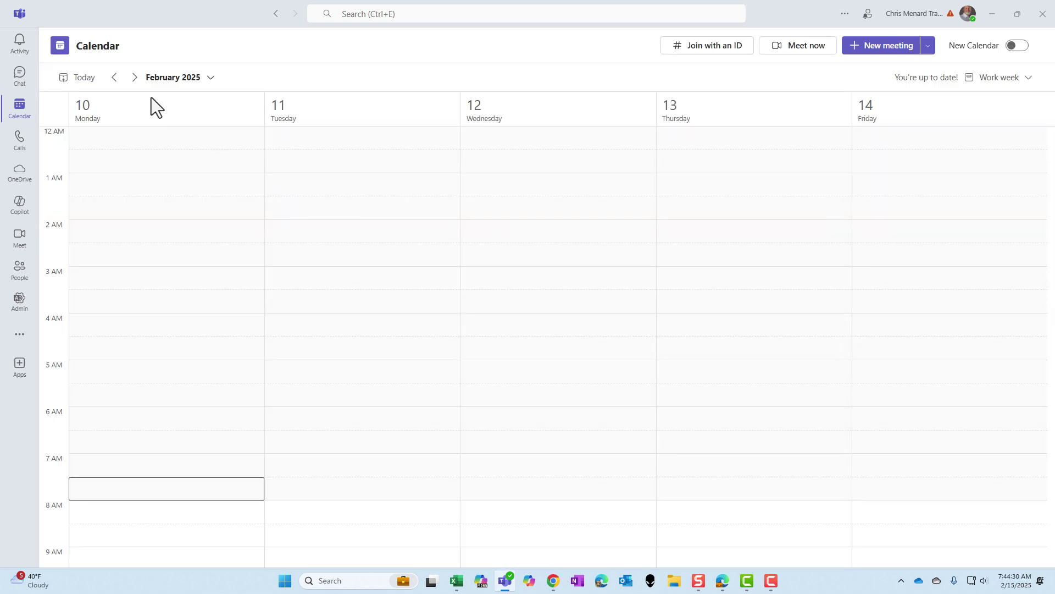
{"action": "left_click", "coordinate": [135, 78]}
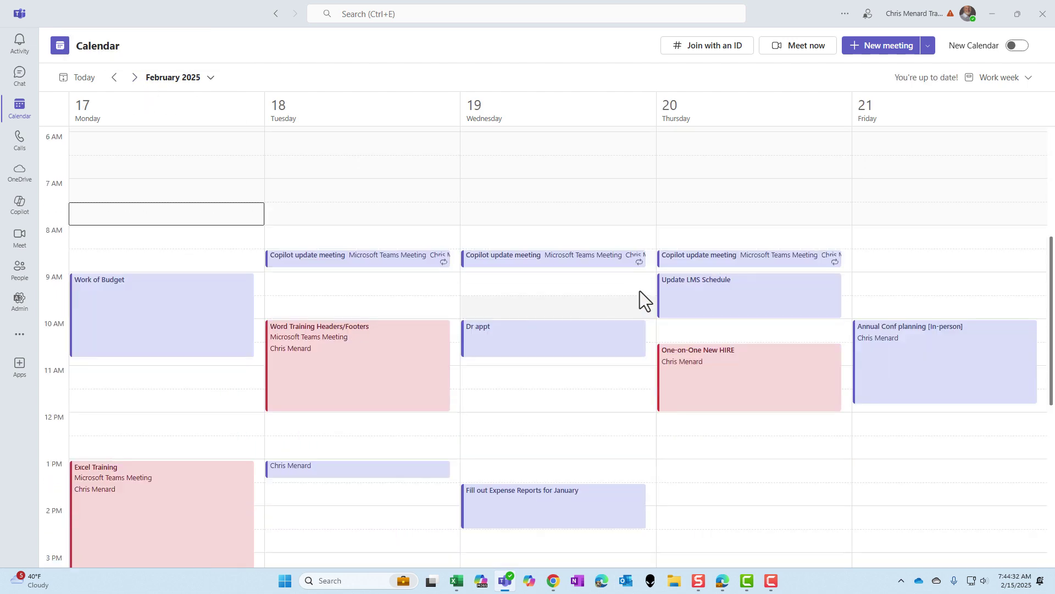
{"action": "left_click", "coordinate": [1018, 45]}
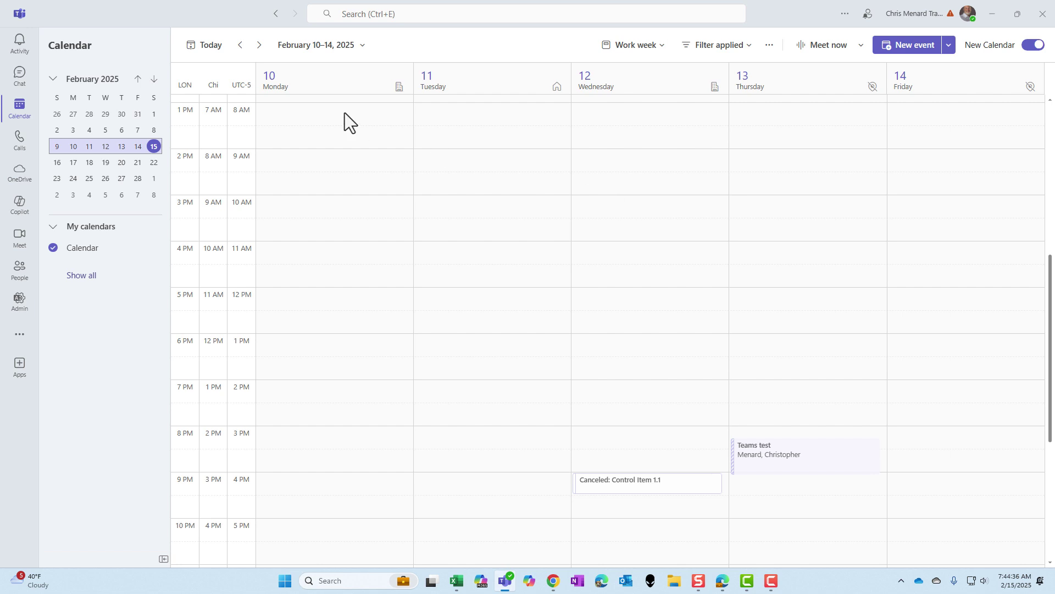
{"action": "left_click", "coordinate": [259, 45]}
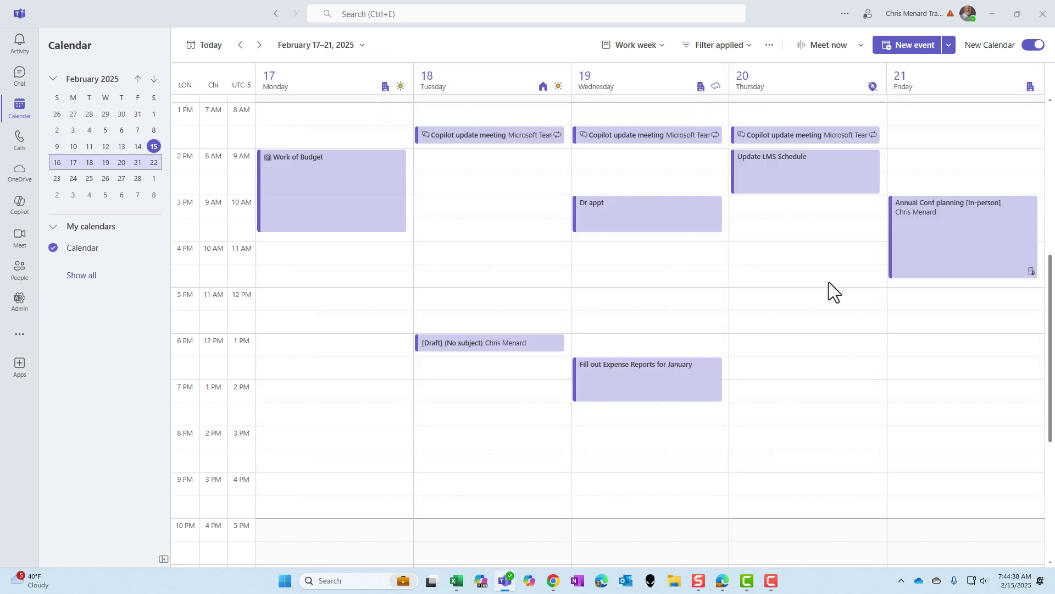
{"action": "scroll", "coordinate": [829, 282], "scroll_direction": "up", "scroll_amount": 1}
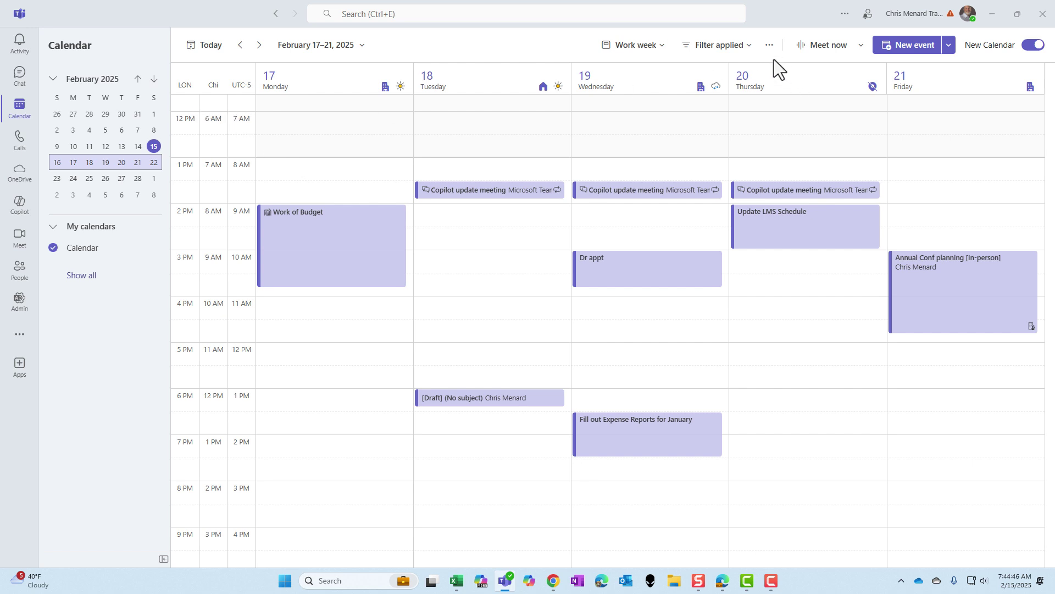
Open Calendar settings from the ... menu and scroll the View page to the Chi and LON time zones.
{"action": "left_click", "coordinate": [770, 46]}
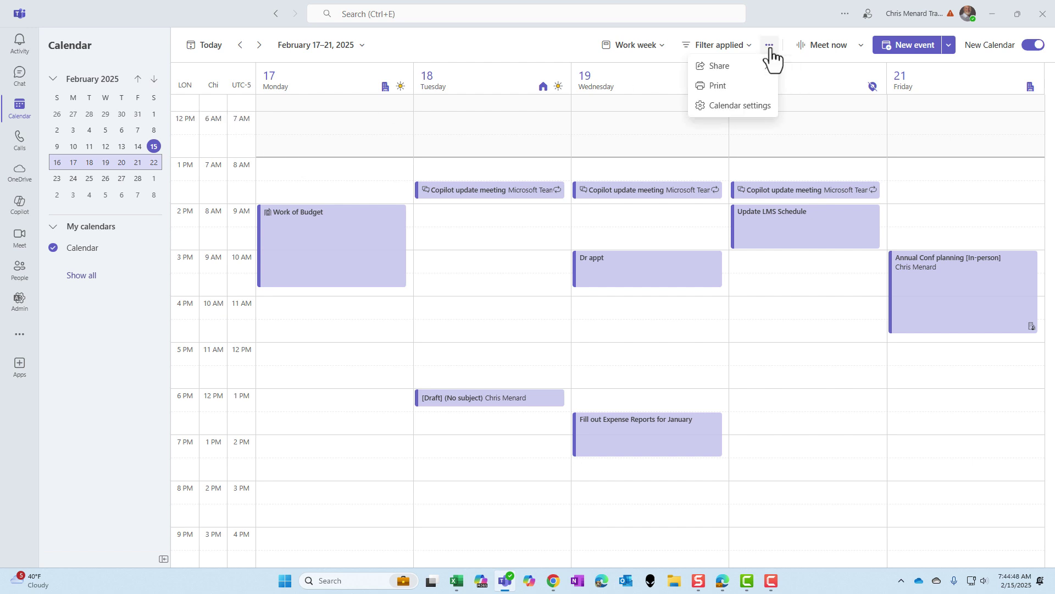
{"action": "left_click", "coordinate": [757, 115]}
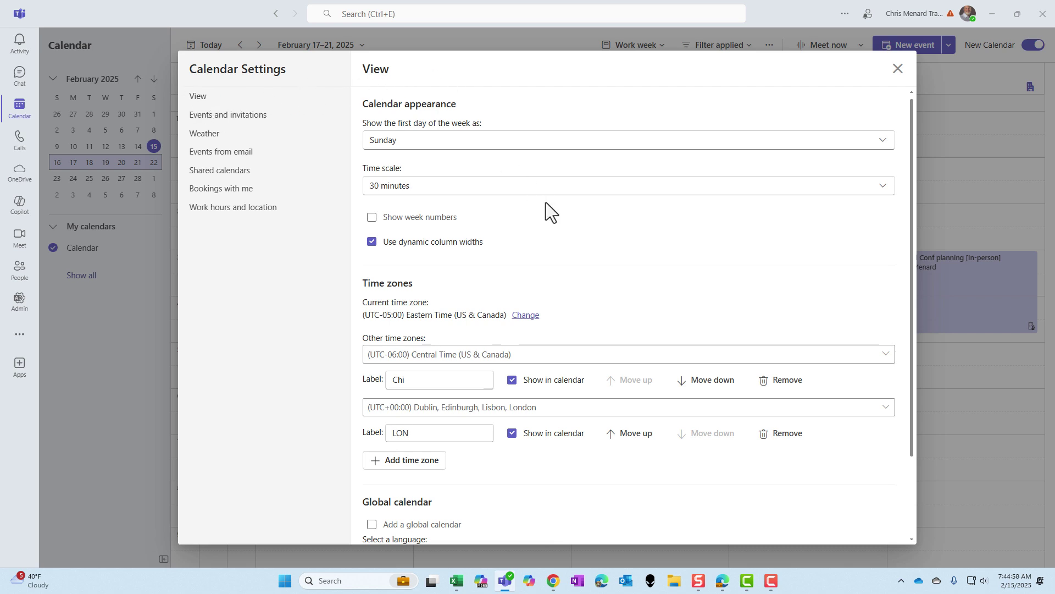
{"action": "scroll", "coordinate": [546, 204], "scroll_direction": "down", "scroll_amount": 2}
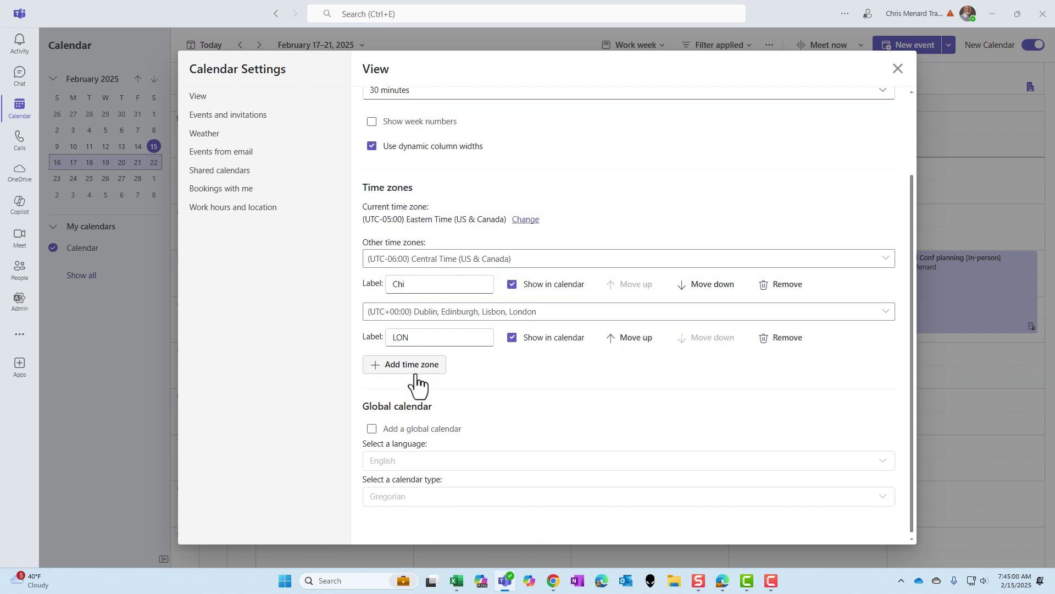